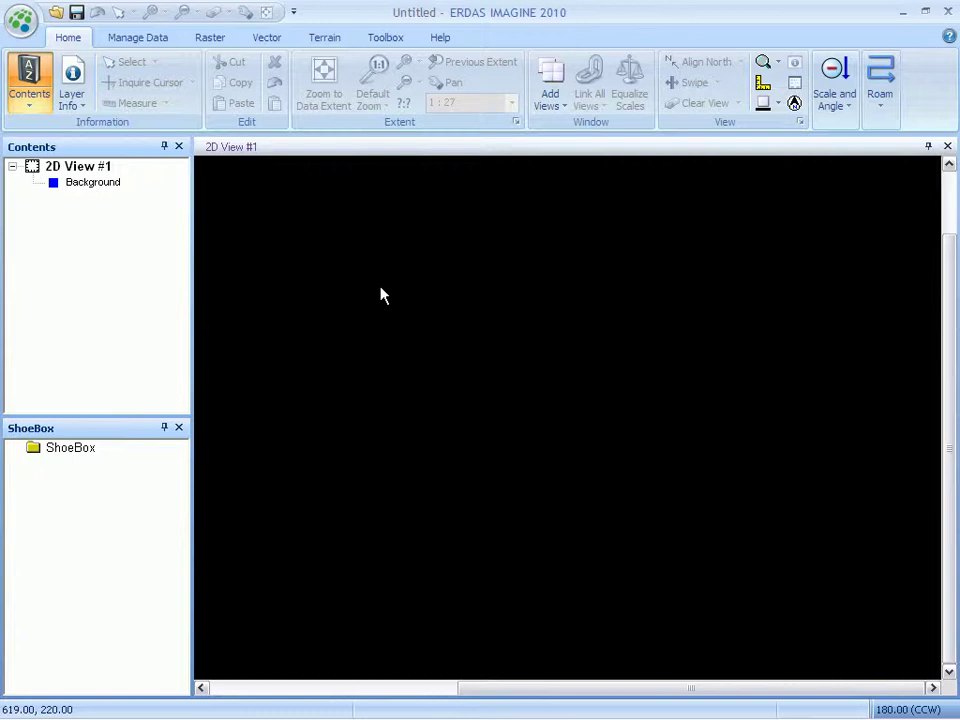
# - Browse from the Data folder to the VGIS_Data training folder in the layer selection dialog, then close it without loading anything
pyautogui.click(57, 14)
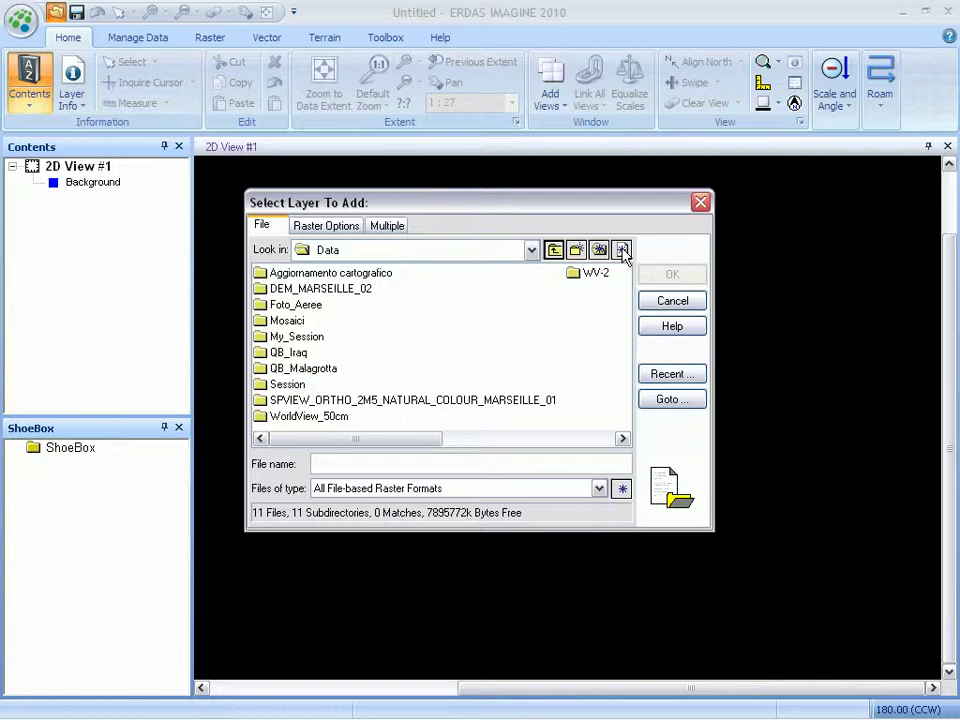
pyautogui.click(555, 250)
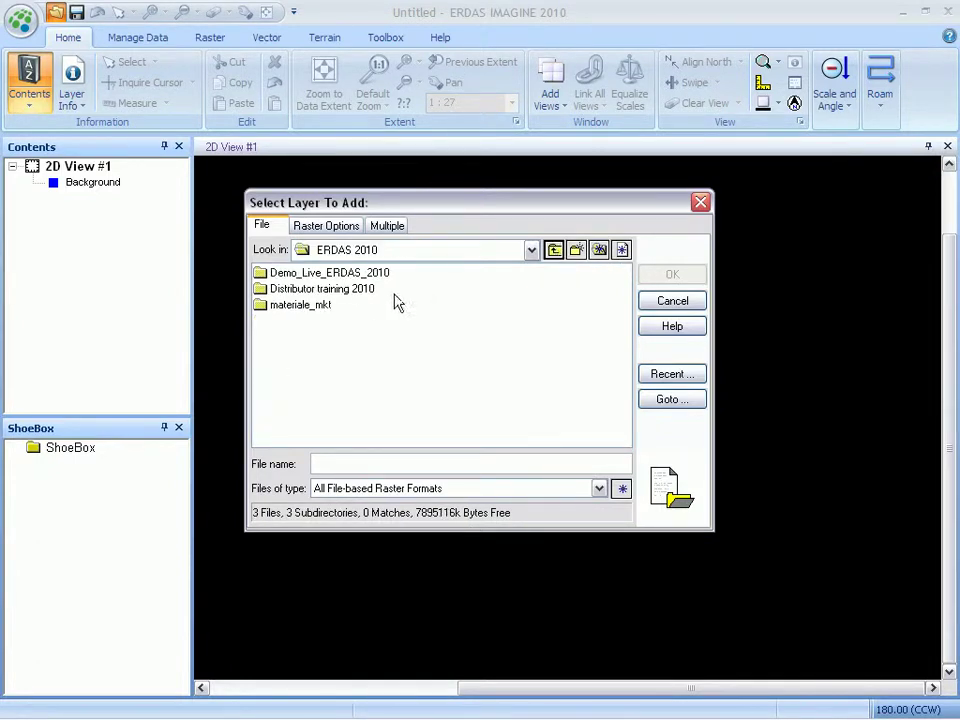
pyautogui.doubleClick(350, 289)
pyautogui.doubleClick(315, 290)
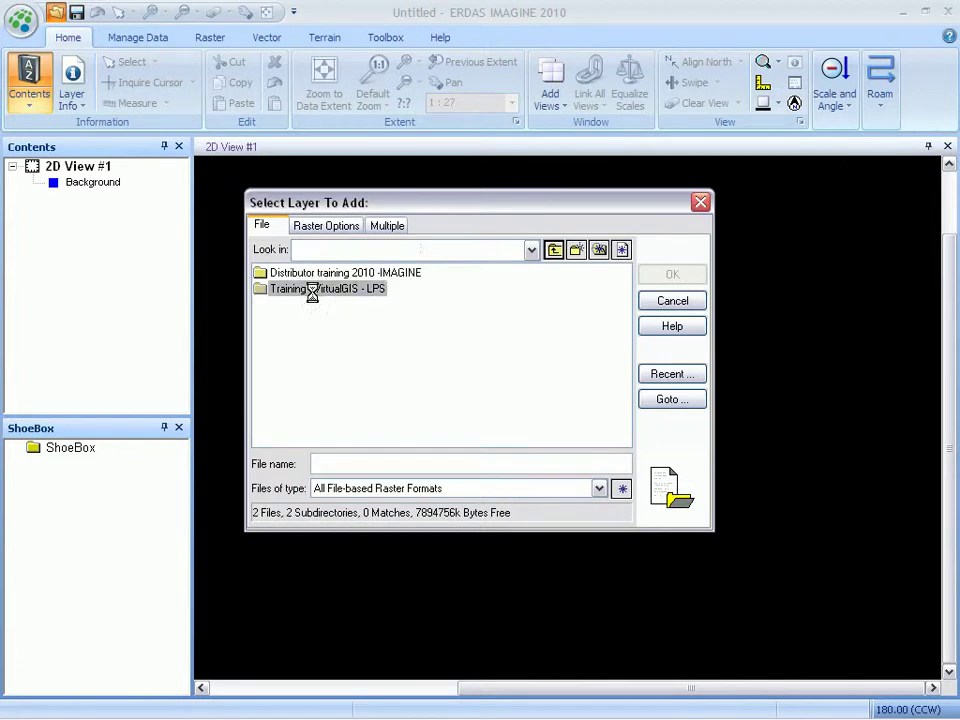
pyautogui.doubleClick(300, 289)
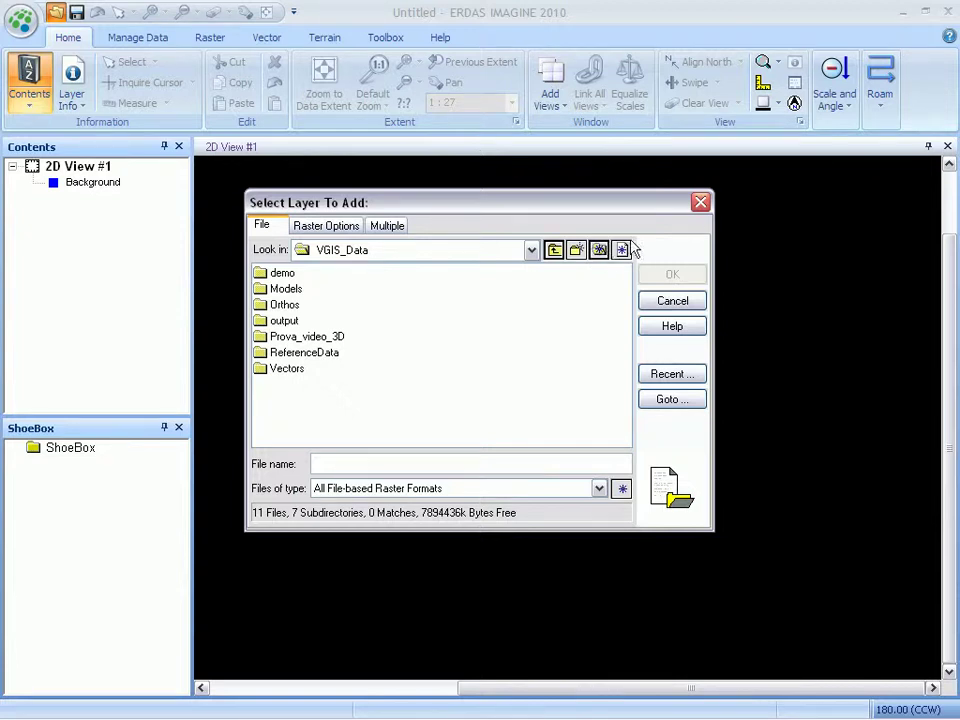
pyautogui.click(703, 206)
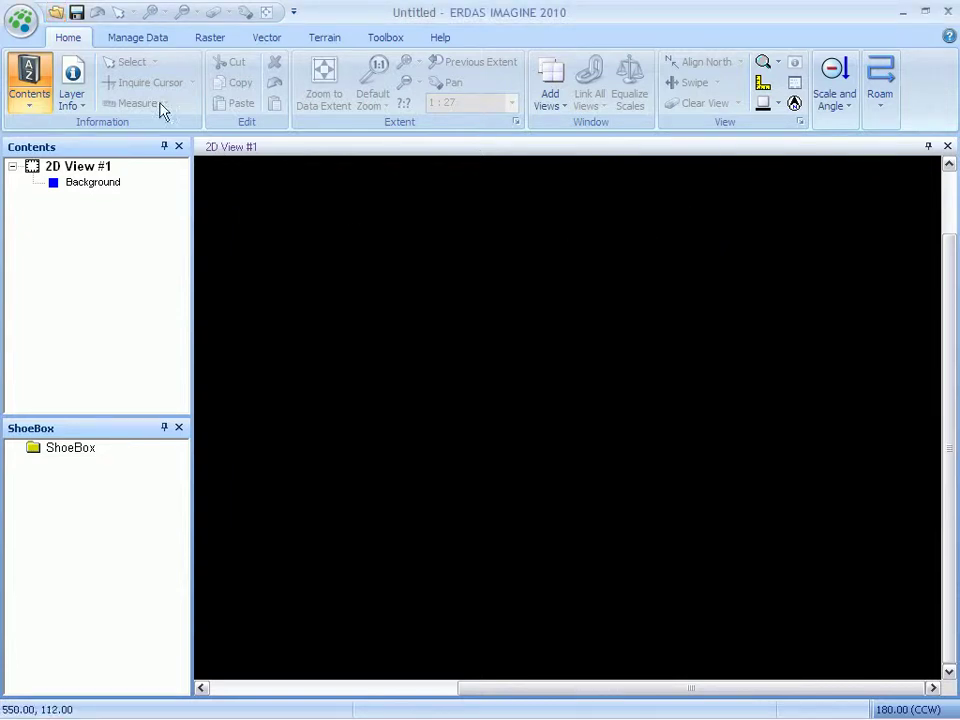
# - Reopen the layer selection and examine the recent file names and the recent directories, closing each list without choosing an entry
pyautogui.click(57, 16)
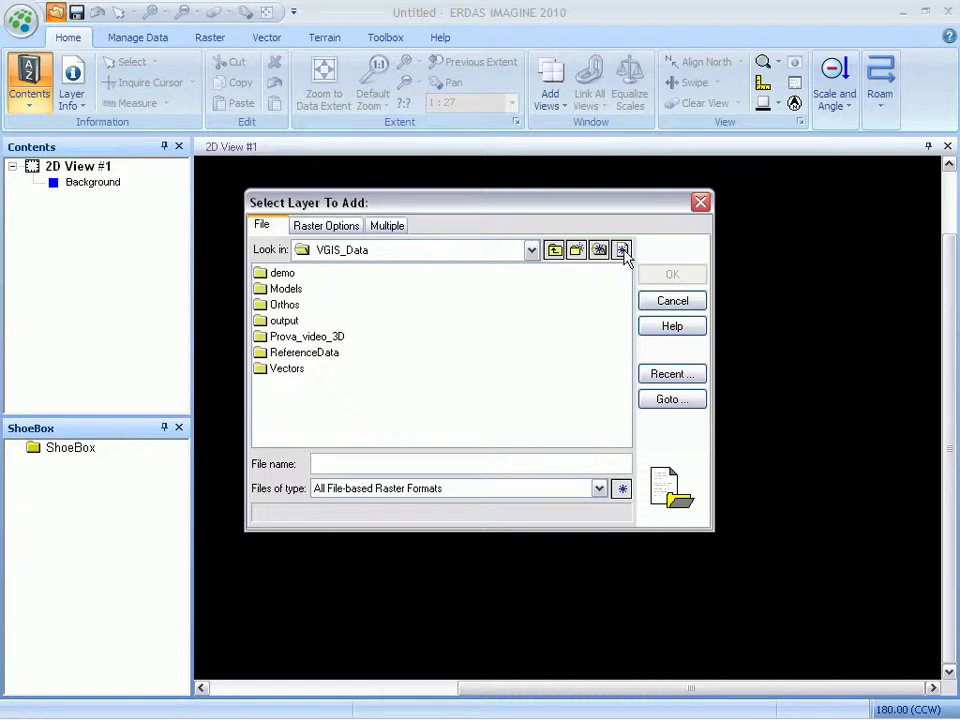
pyautogui.click(661, 381)
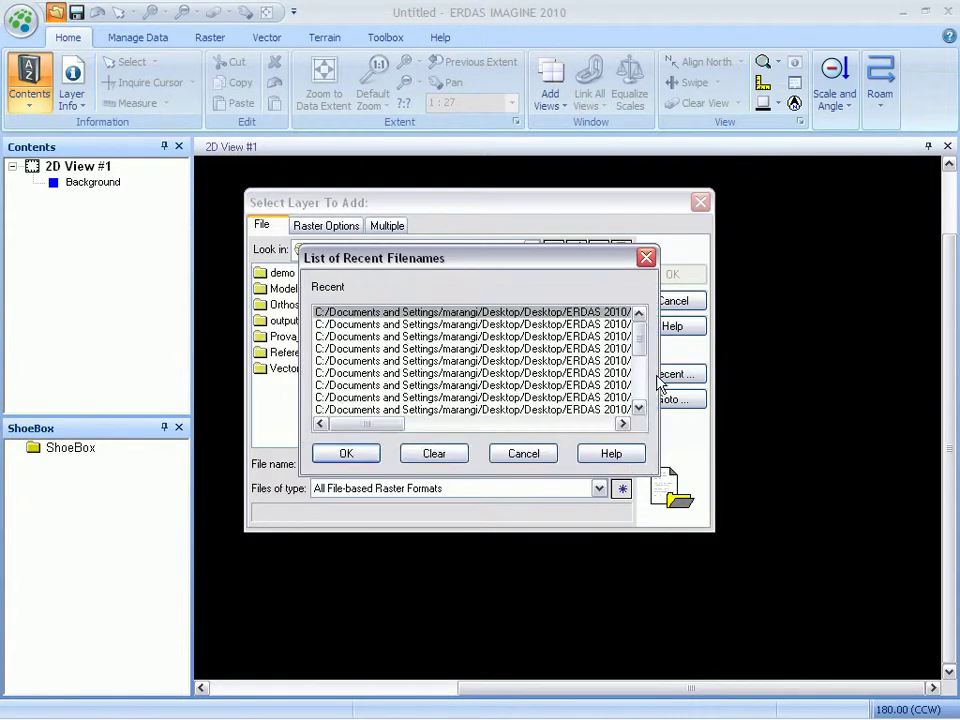
pyautogui.moveTo(381, 428); pyautogui.dragTo(506, 431)
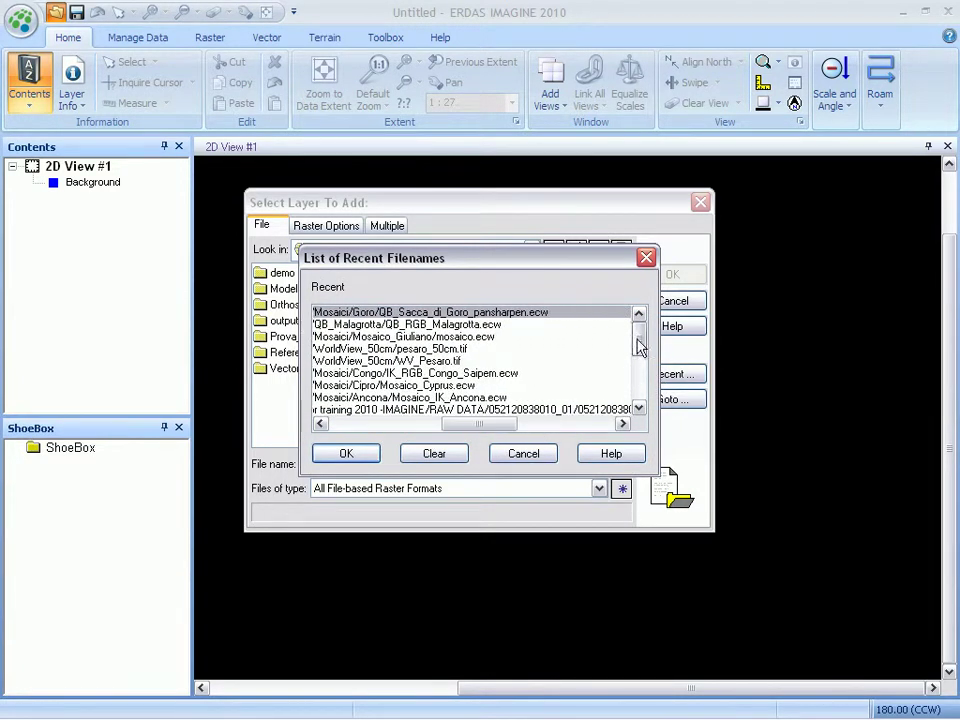
pyautogui.moveTo(638, 345)
pyautogui.mouseDown()
pyautogui.moveTo(643, 393)
pyautogui.moveTo(643, 332)
pyautogui.mouseUp()
pyautogui.click(646, 258)
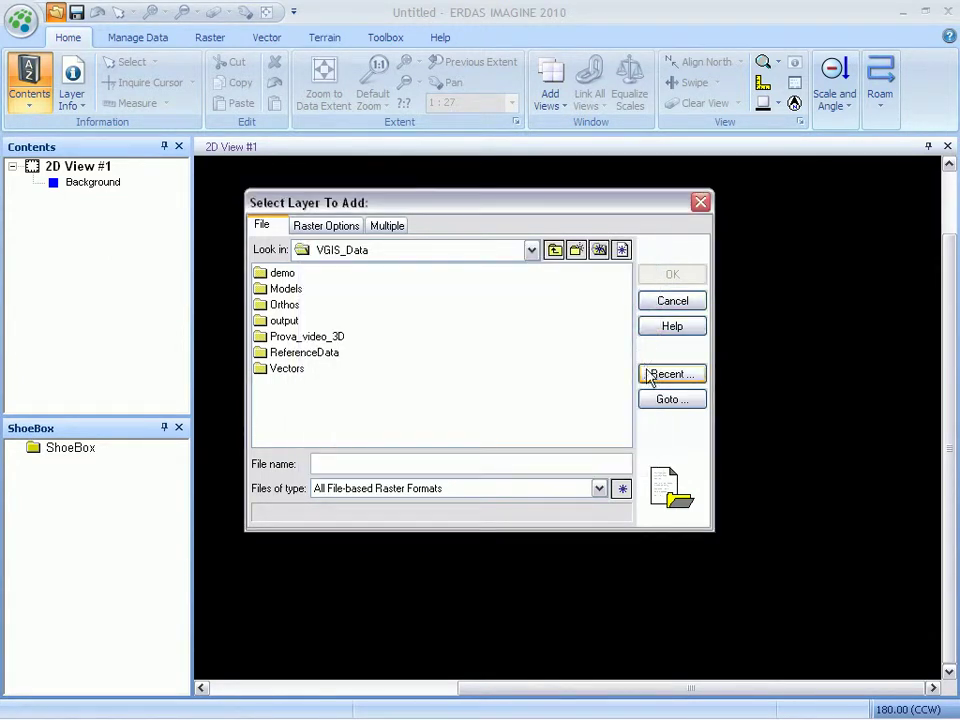
pyautogui.click(665, 402)
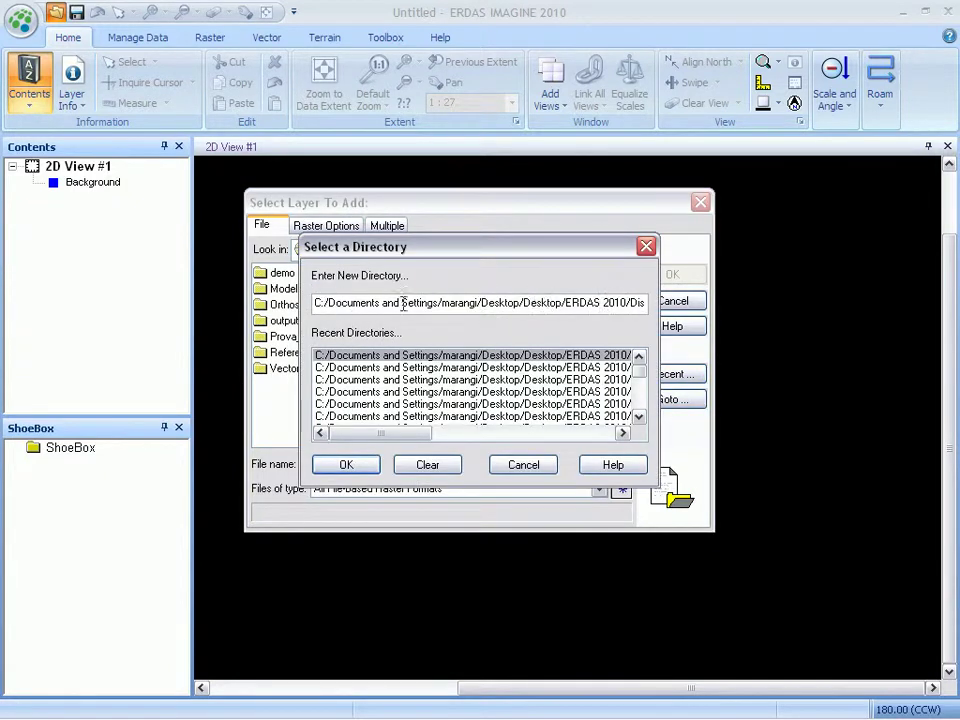
pyautogui.click(649, 251)
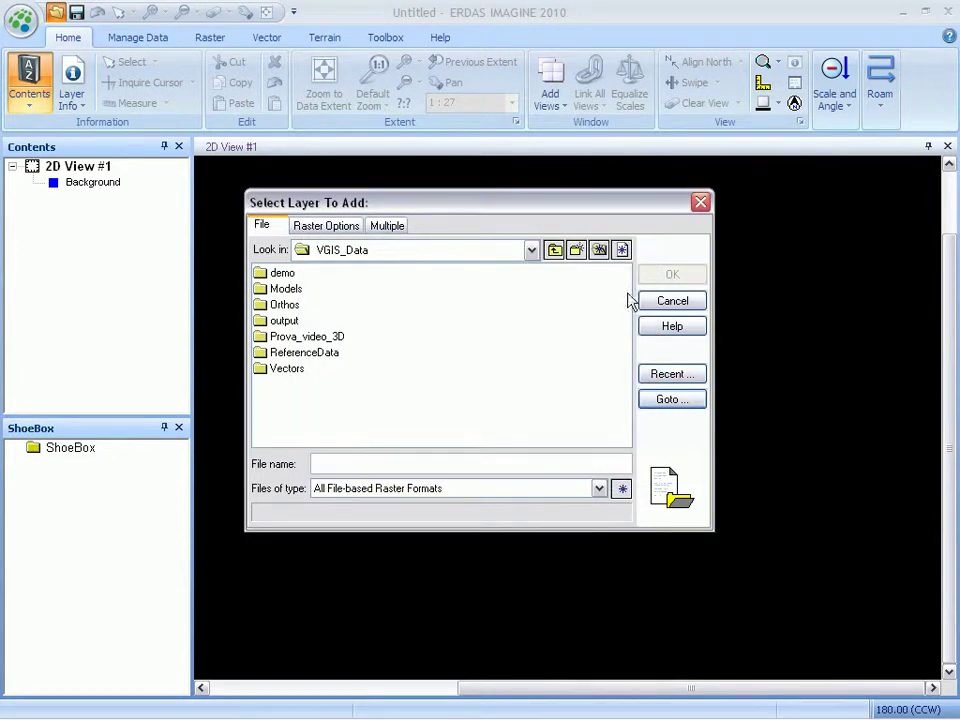
# - Look through the supported file formats and filter the layer selection to COSMO-SkyMed (CSKS*.h5) files
pyautogui.click(599, 489)
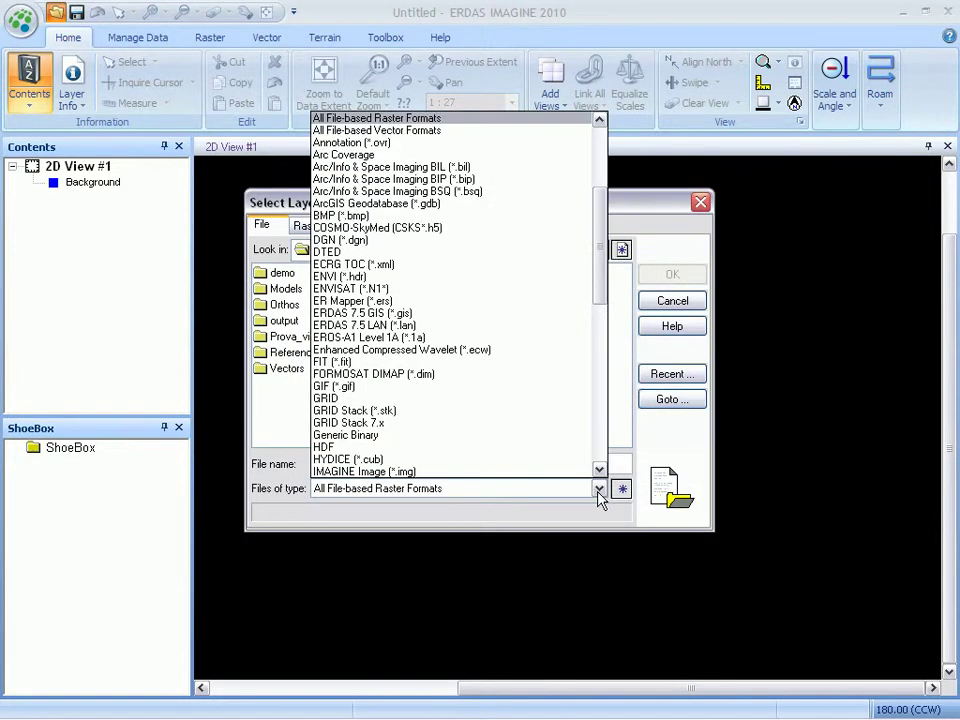
pyautogui.moveTo(602, 279); pyautogui.dragTo(626, 281)
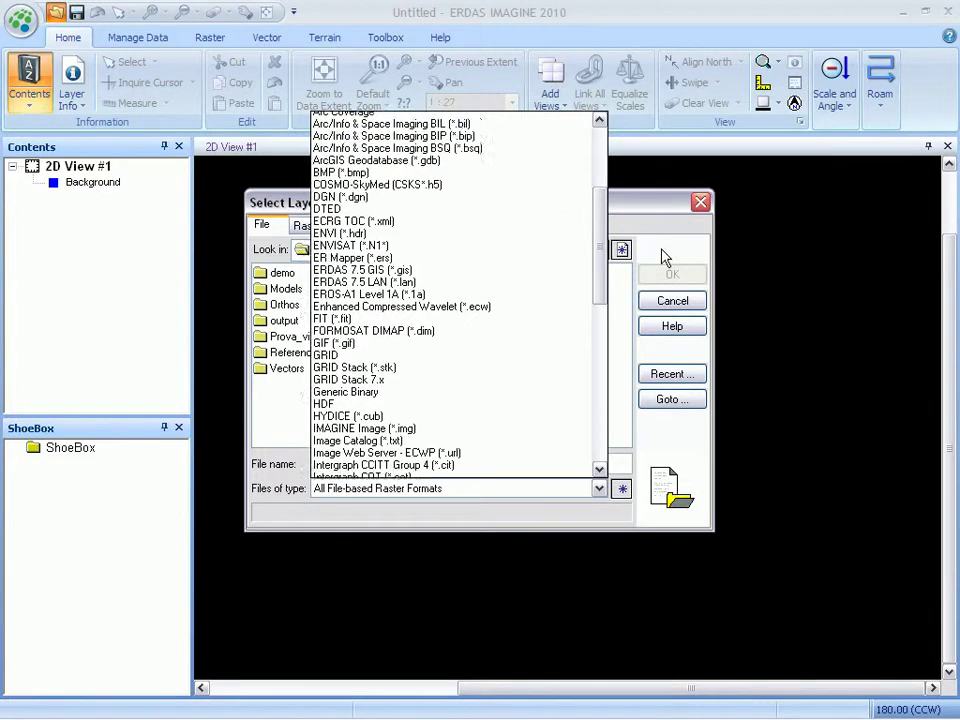
pyautogui.click(622, 488)
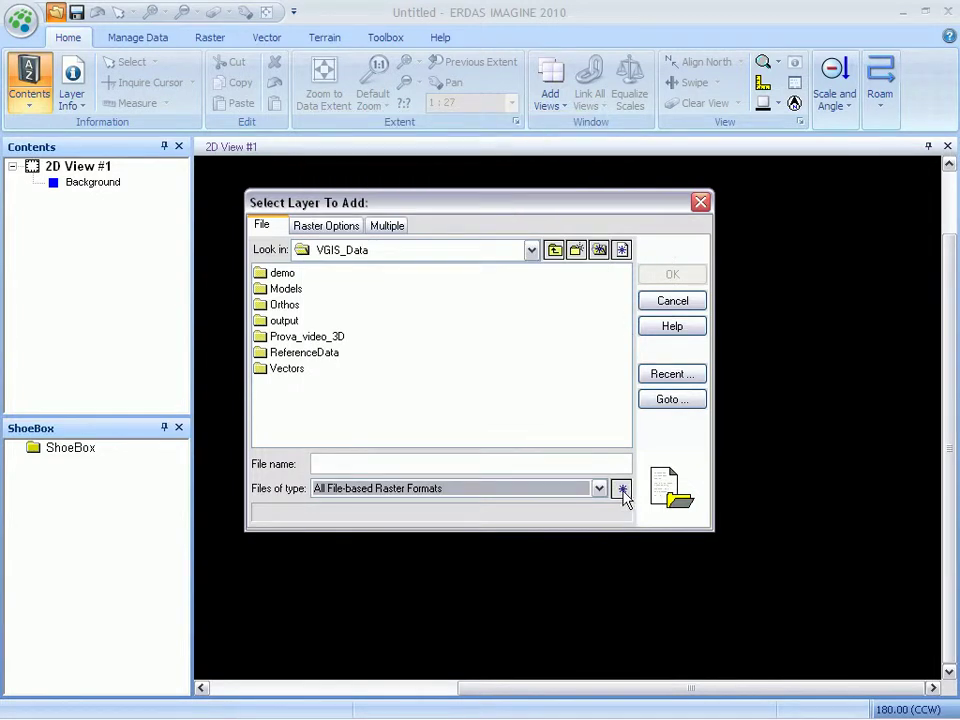
pyautogui.click(600, 489)
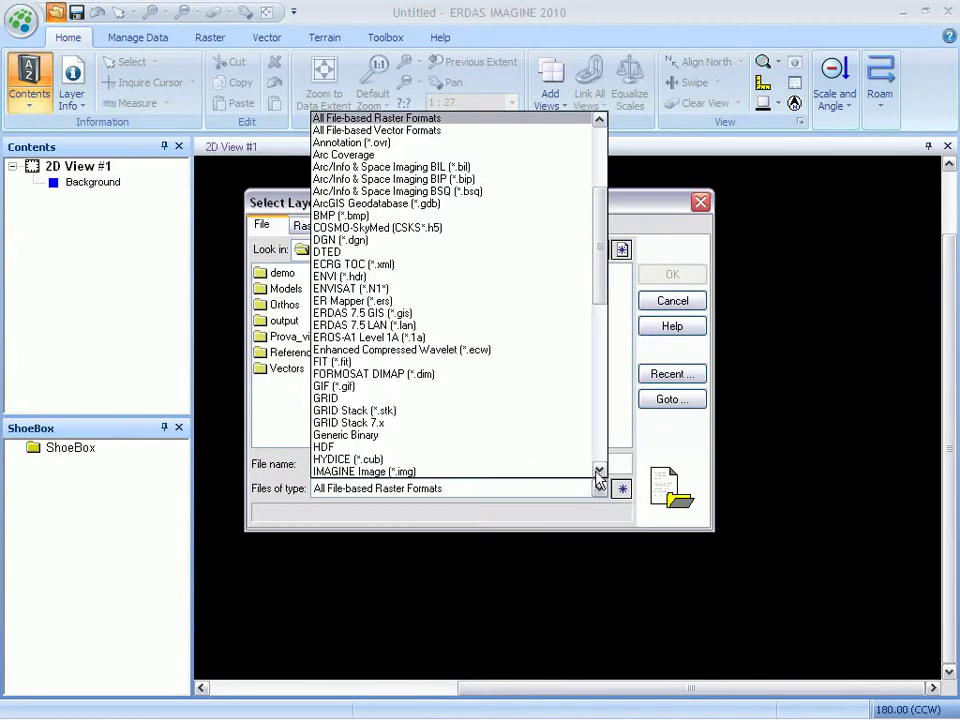
pyautogui.click(456, 229)
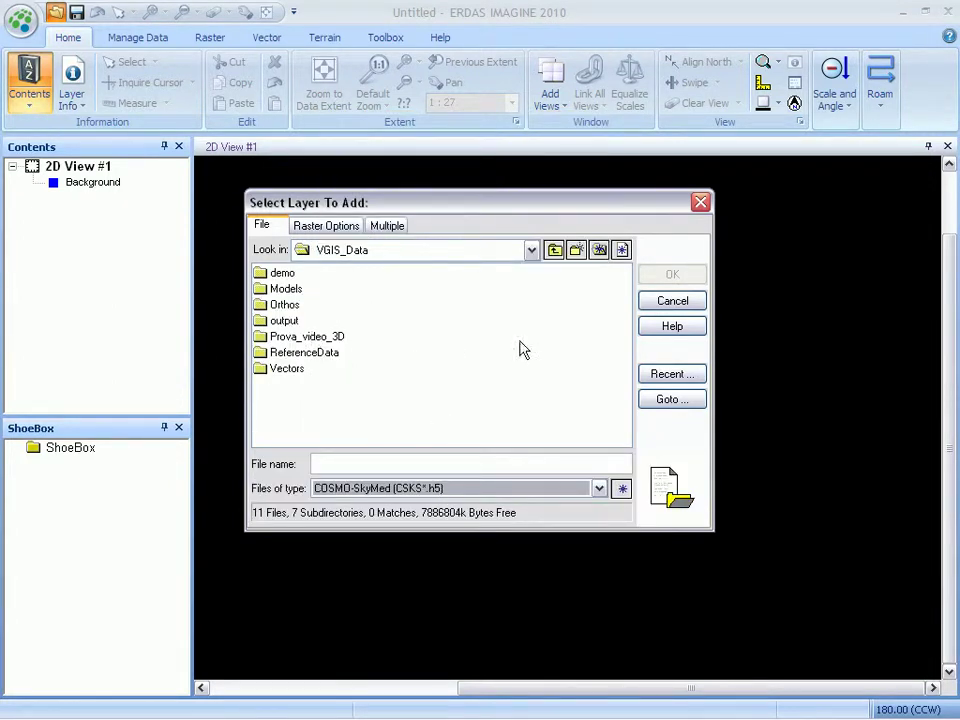
# - Look through the remaining file formats, restore the filter to All File-based Raster Formats, and close the layer selection
pyautogui.click(600, 488)
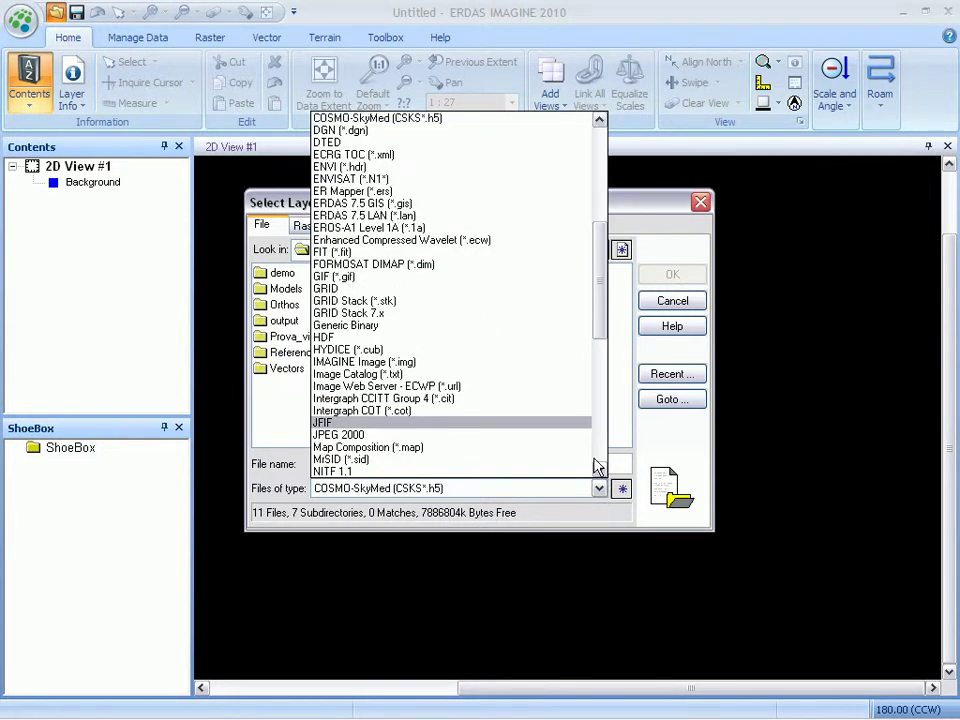
pyautogui.scroll(1, 603, 275)
pyautogui.moveTo(603, 275); pyautogui.dragTo(600, 175)
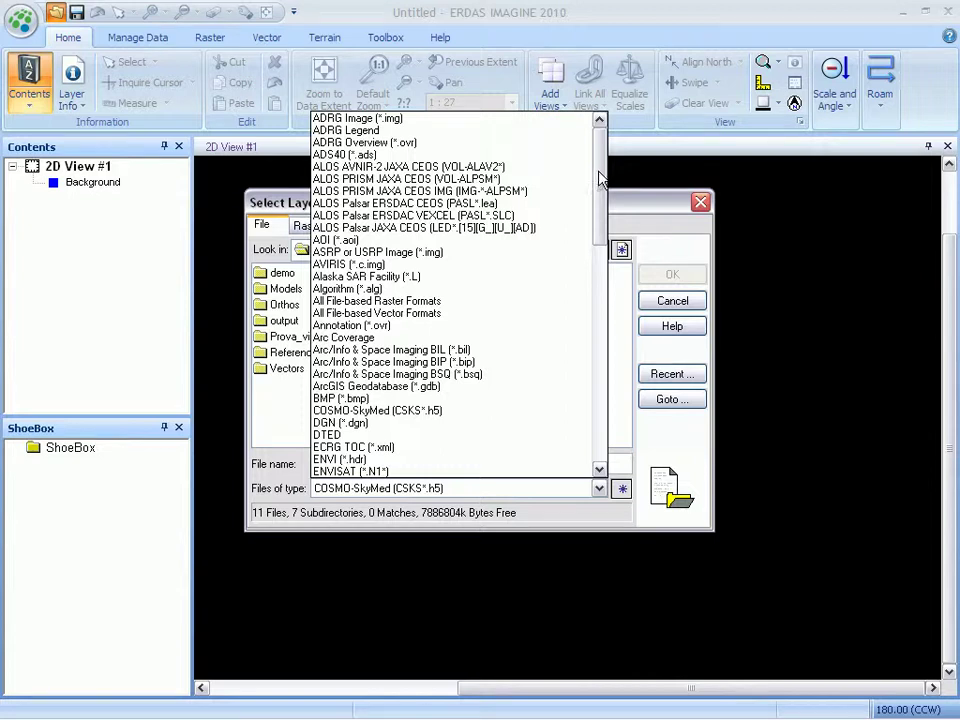
pyautogui.click(649, 437)
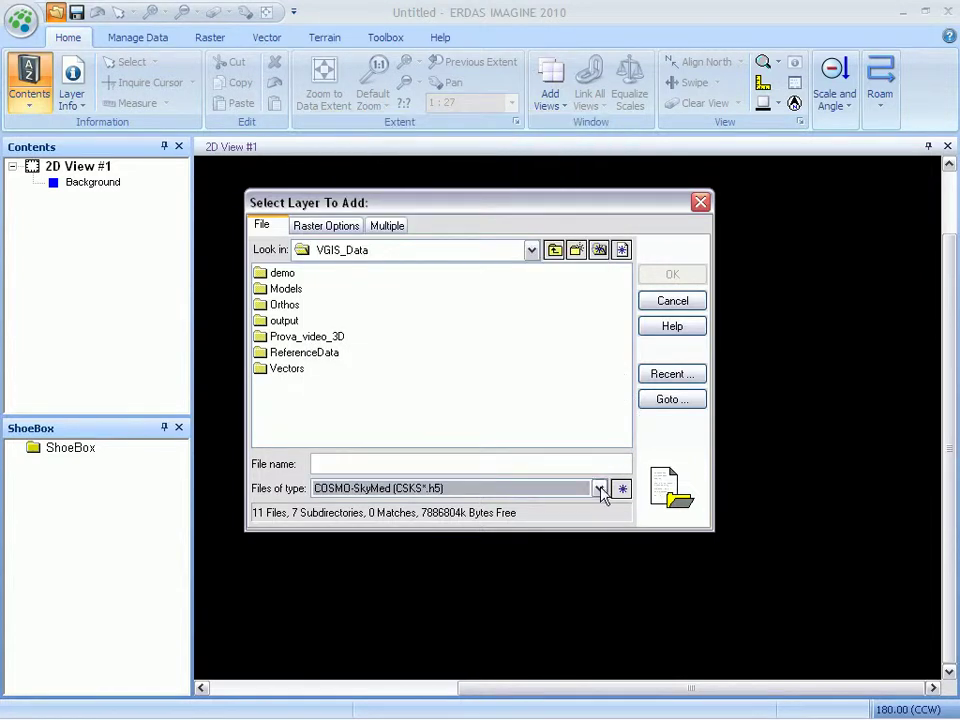
pyautogui.click(599, 488)
pyautogui.scroll(5, 493, 354)
pyautogui.scroll(3, 493, 354)
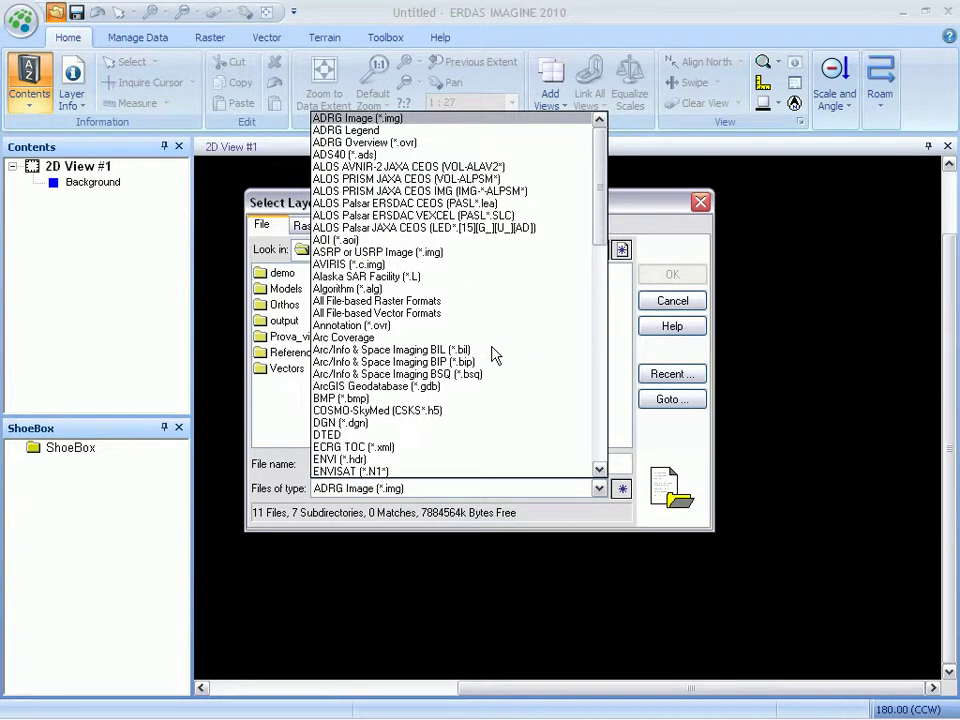
pyautogui.click(428, 302)
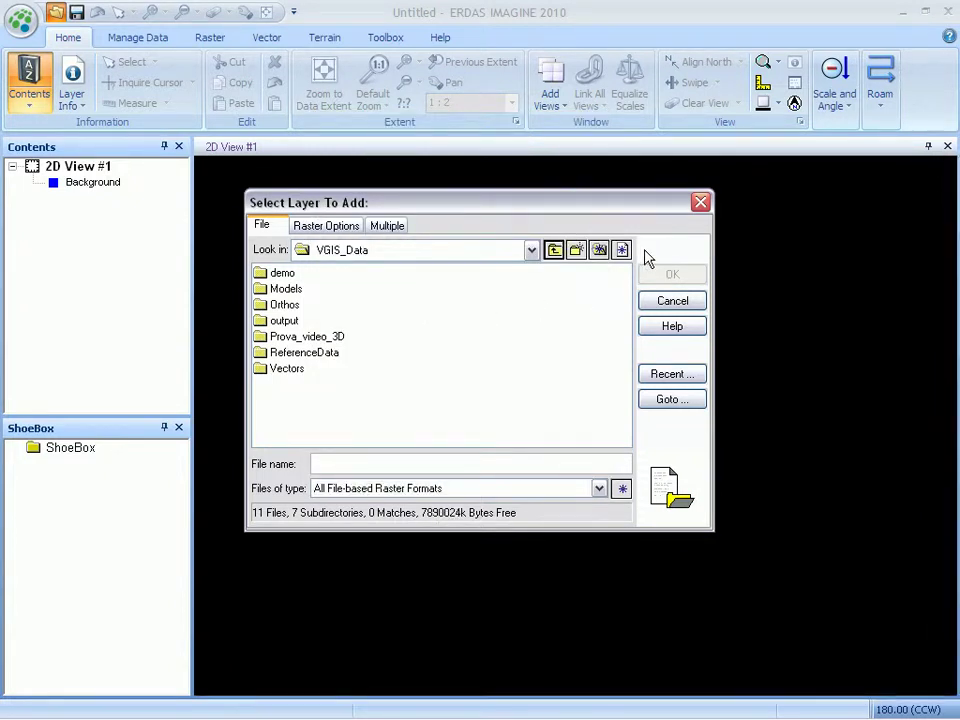
pyautogui.click(700, 202)
# - Load Iraq_QB_BDA_Time1.img and Iraq_QB_BDA_Time2.img together from the QB_Iraq folder into the first 2D view
pyautogui.click(55, 12)
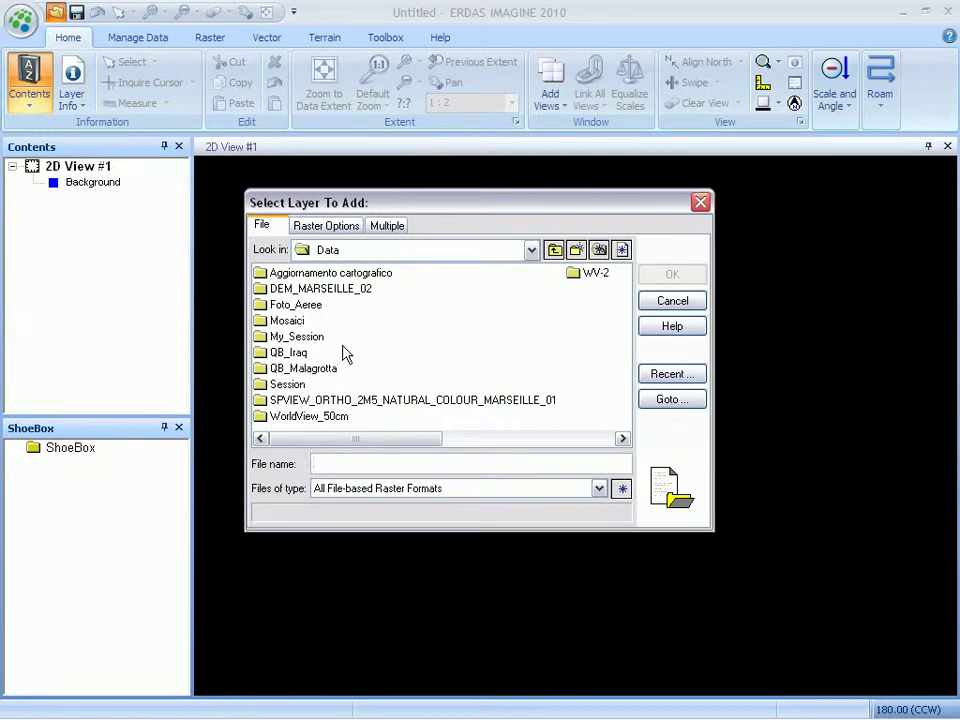
pyautogui.doubleClick(298, 352)
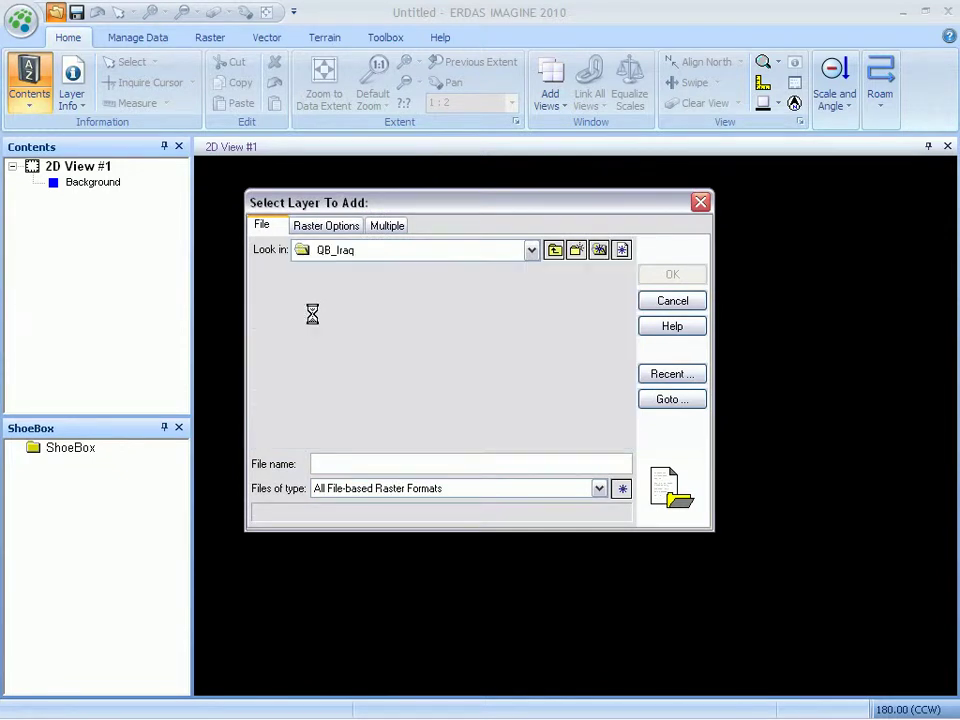
pyautogui.click(330, 273)
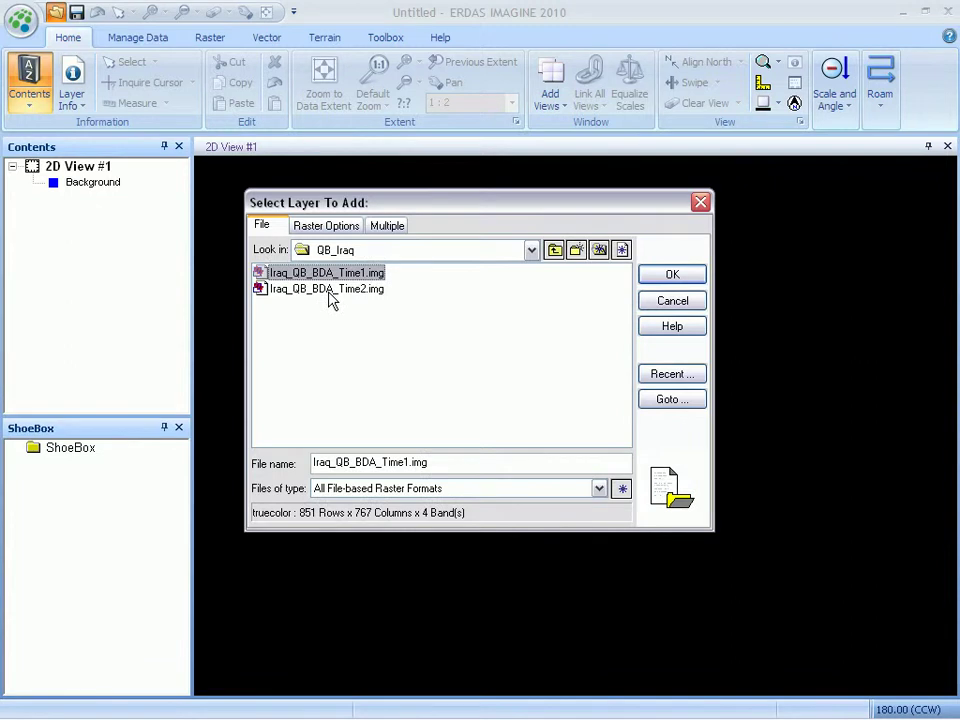
pyautogui.keyDown('shift'); pyautogui.click(333, 290); pyautogui.keyUp('shift')
pyautogui.click(671, 281)
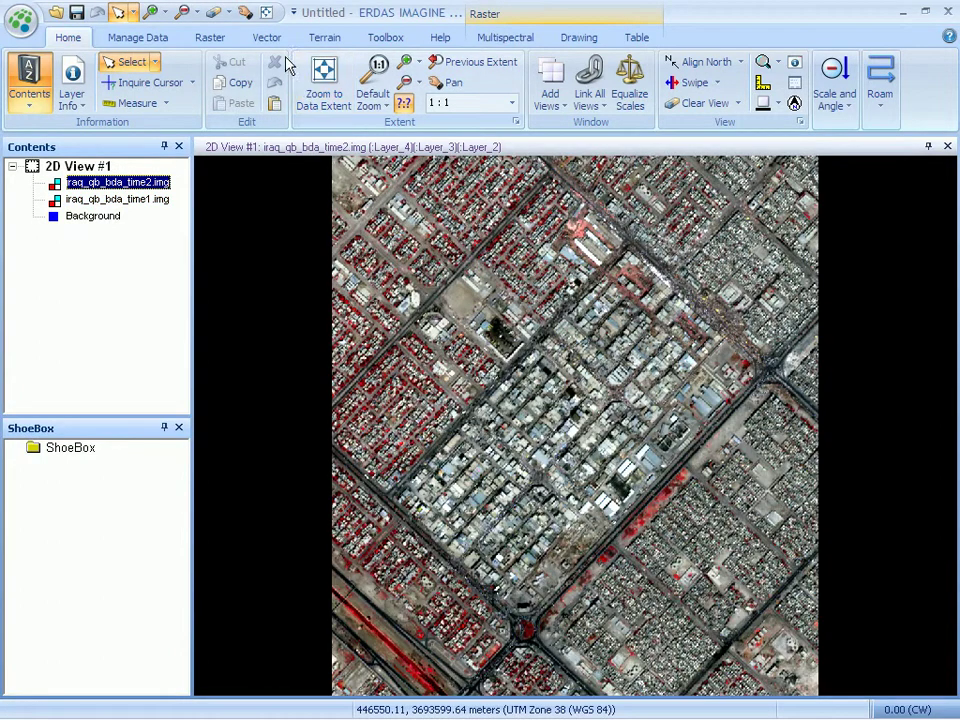
# - Add a second 2D view and load IK_RGB_Qatar_UTM39_WGS84.ecw into it from the IK_Qatar folder under Mosaici
pyautogui.click(551, 106)
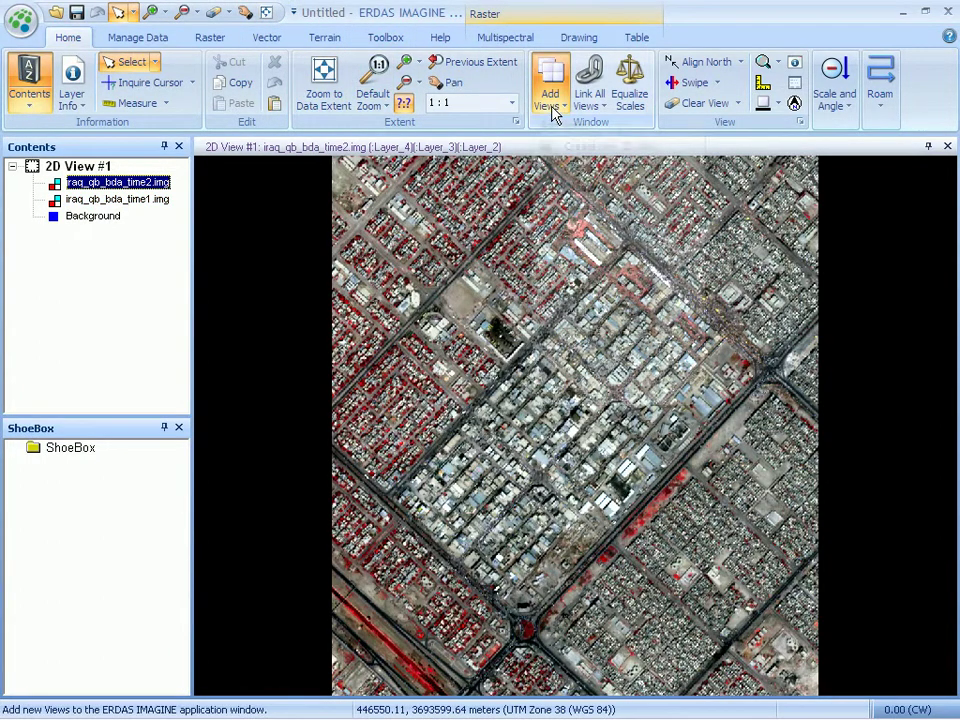
pyautogui.click(578, 148)
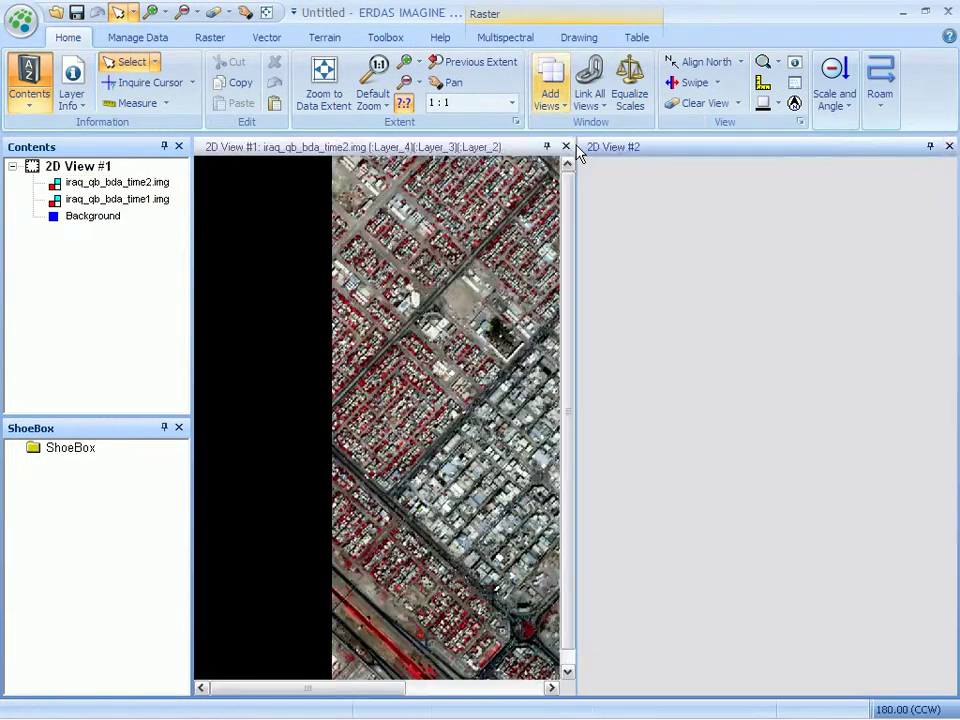
pyautogui.click(85, 236)
pyautogui.rightClick(85, 236)
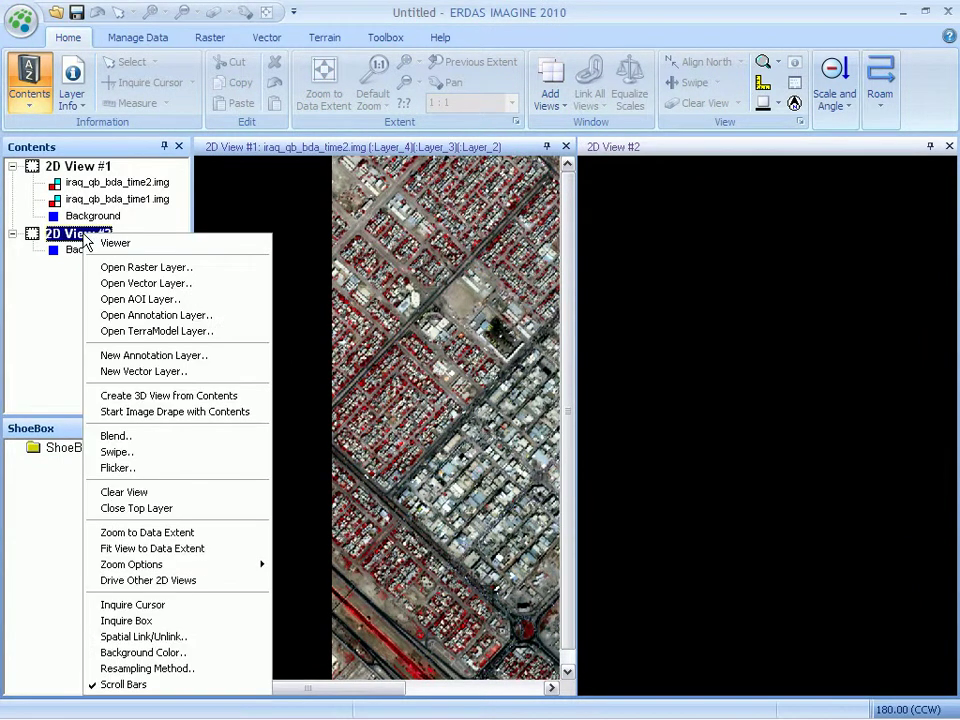
pyautogui.click(96, 268)
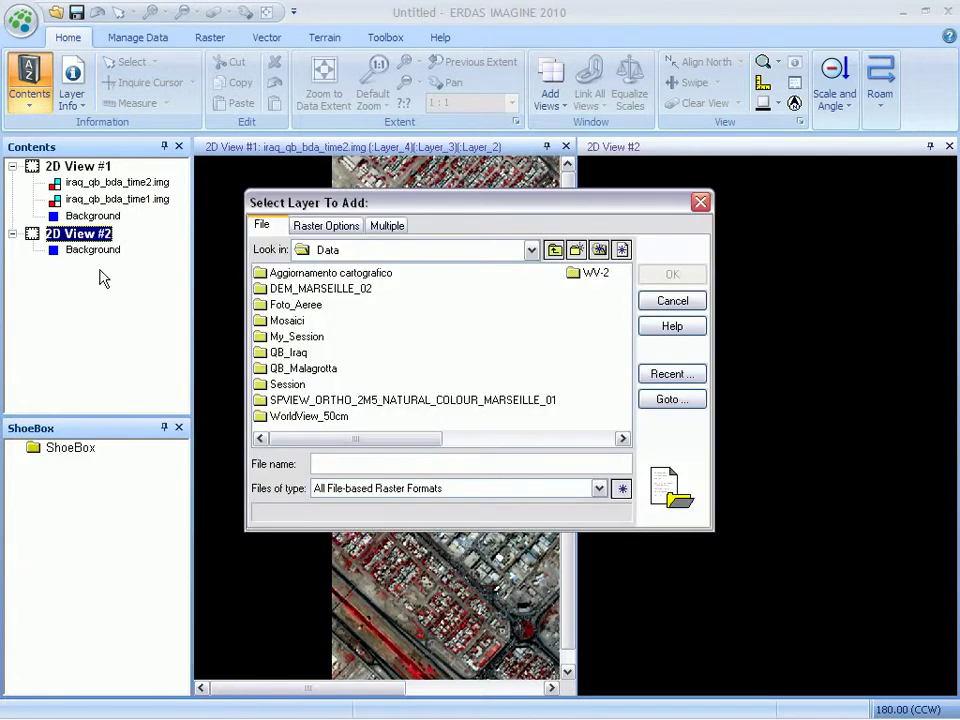
pyautogui.doubleClick(283, 320)
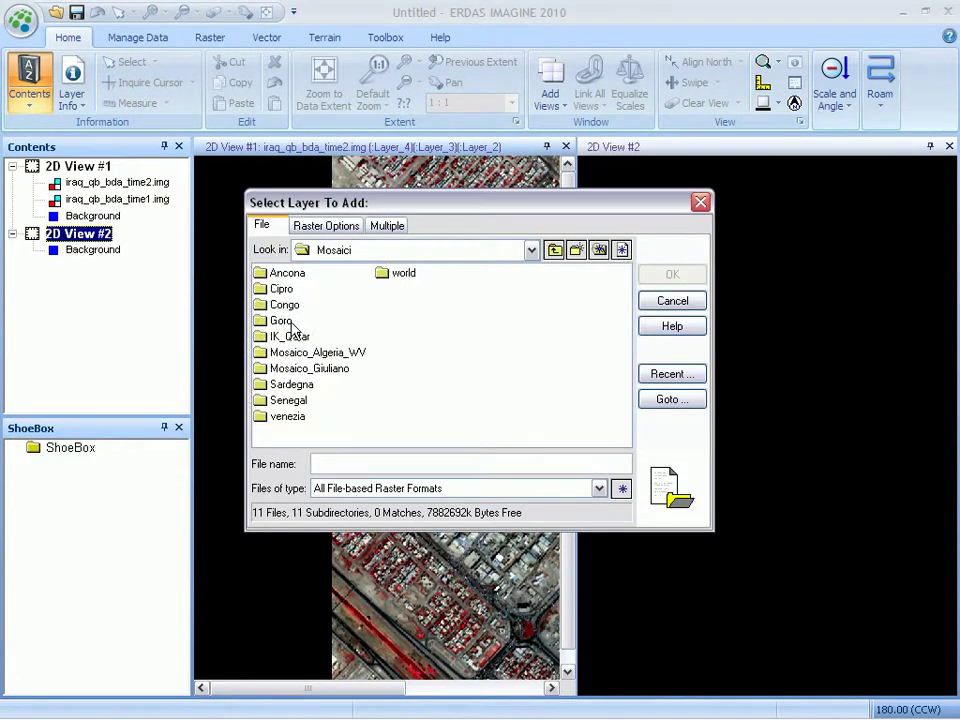
pyautogui.click(285, 336)
pyautogui.doubleClick(285, 336)
pyautogui.click(420, 272)
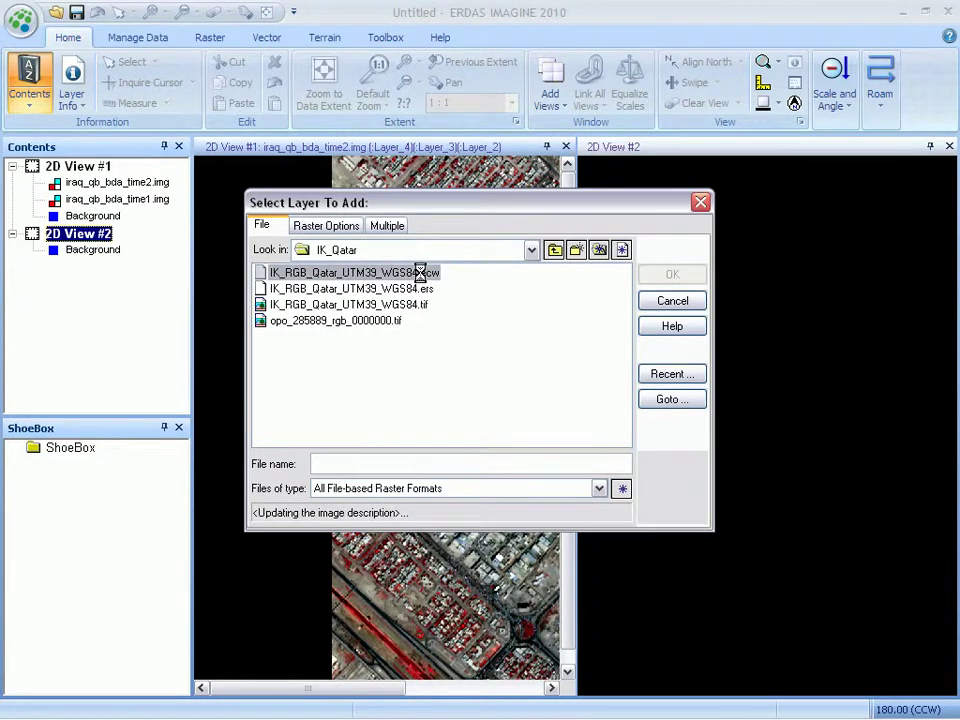
pyautogui.doubleClick(422, 274)
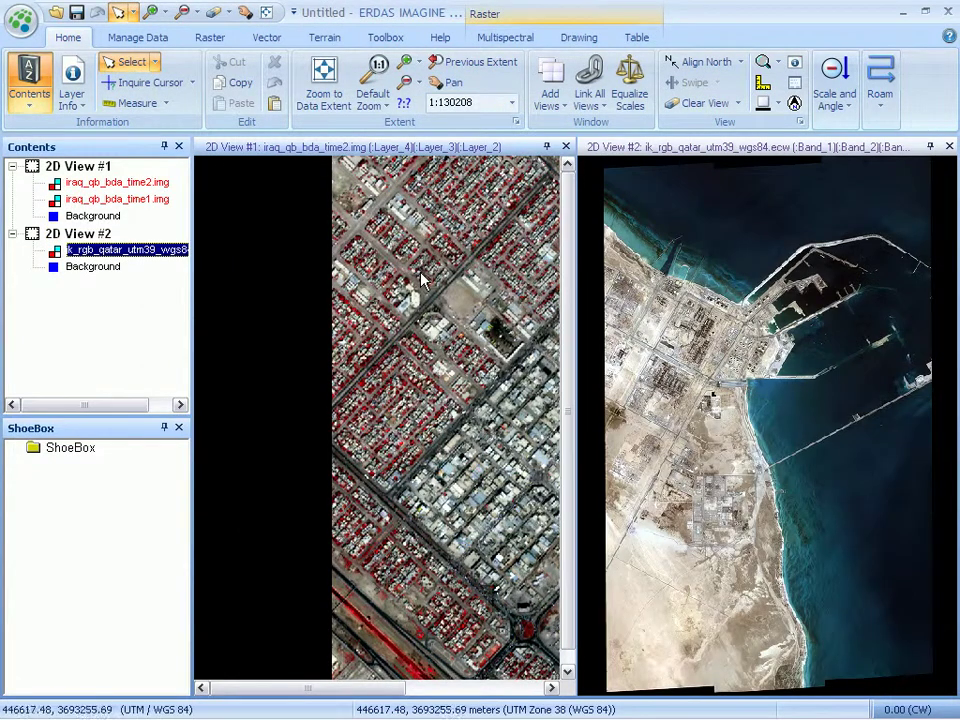
# - Fit the first 2D view to the extent of the Iraq imagery and add a 3D view to the window
pyautogui.click(115, 199)
pyautogui.click(266, 20)
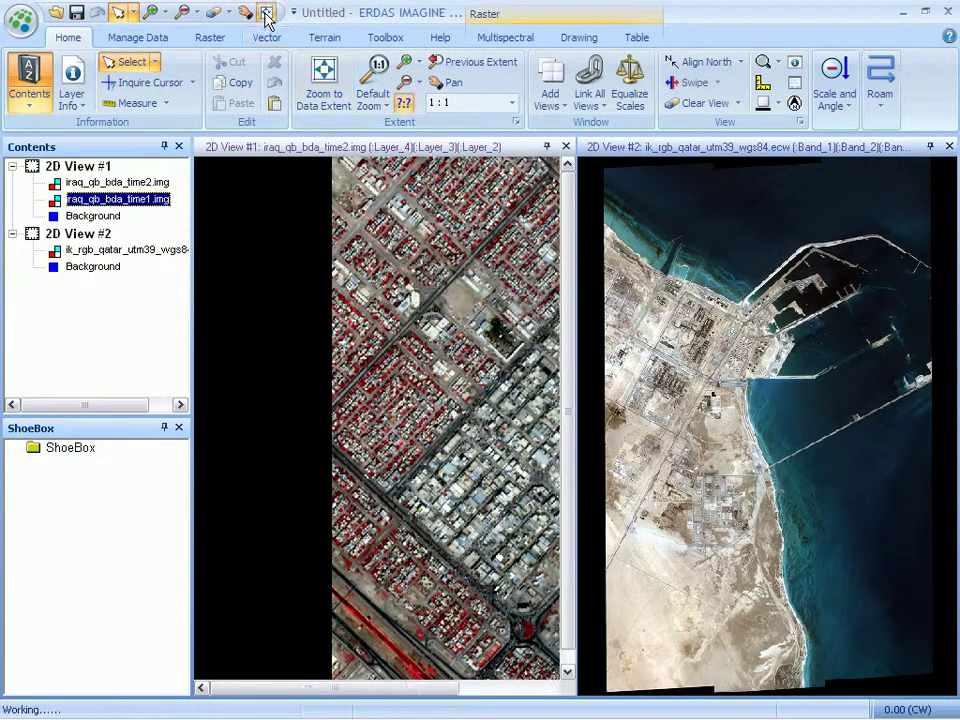
pyautogui.click(564, 113)
pyautogui.click(578, 211)
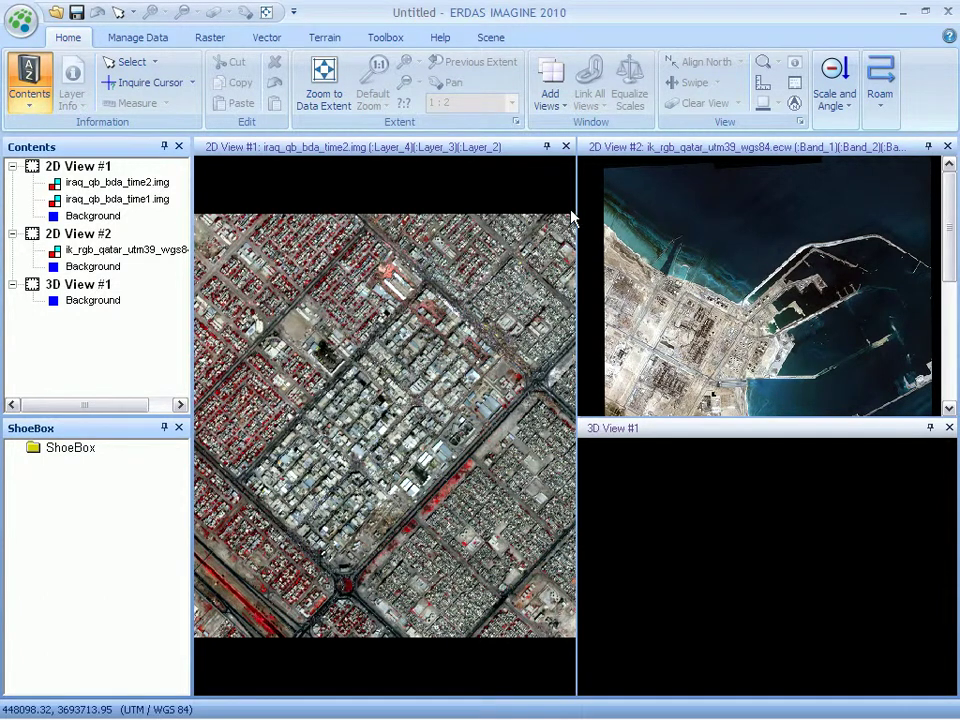
# - Load DEM_Malagrotta.ers from the ReferenceData folder into the 3D view, picking it through the recent files list
pyautogui.click(60, 12)
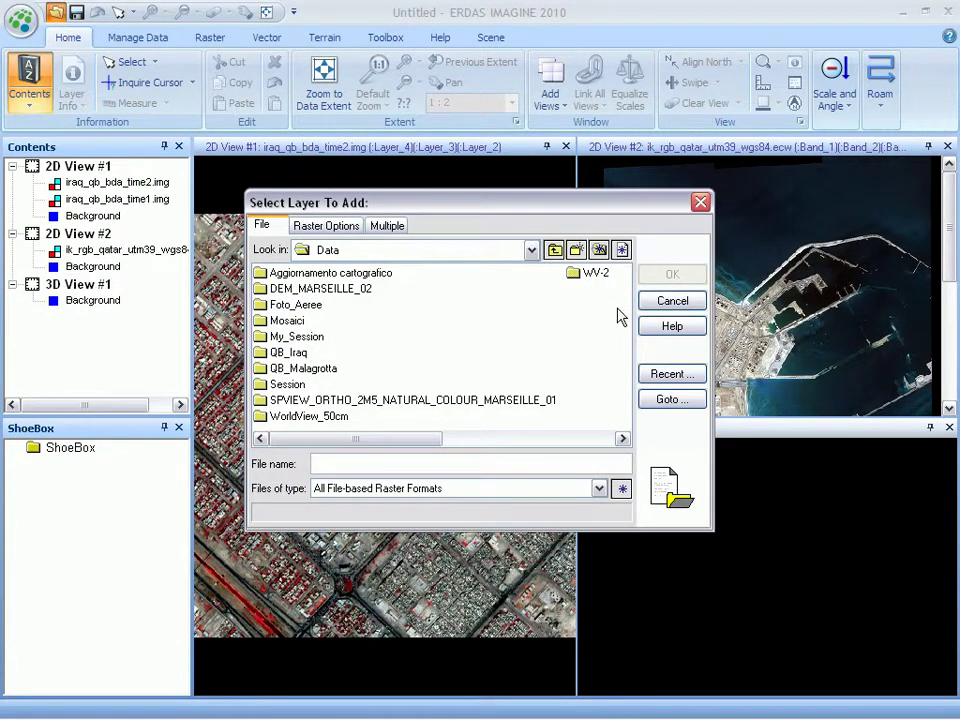
pyautogui.click(660, 374)
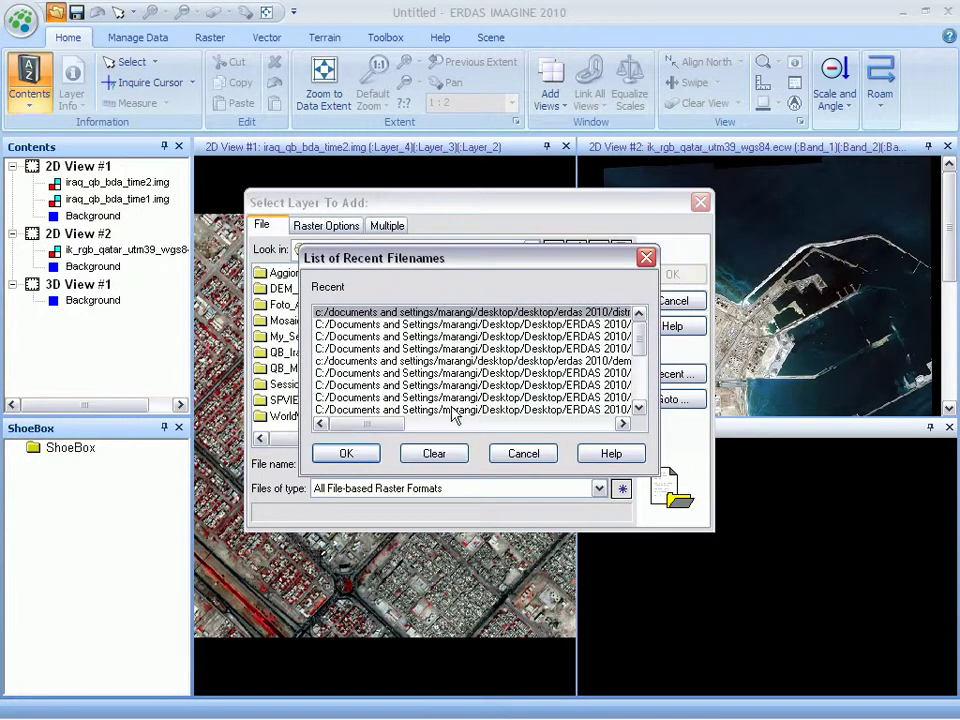
pyautogui.moveTo(392, 428); pyautogui.dragTo(492, 432)
pyautogui.moveTo(497, 432); pyautogui.dragTo(502, 432)
pyautogui.doubleClick(360, 312)
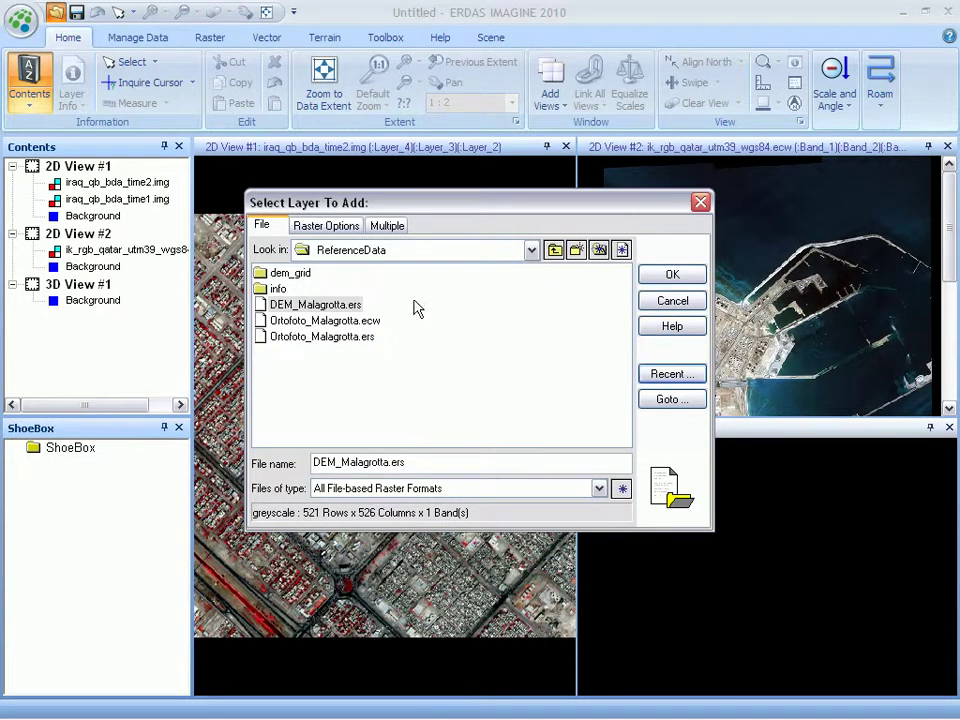
pyautogui.doubleClick(313, 308)
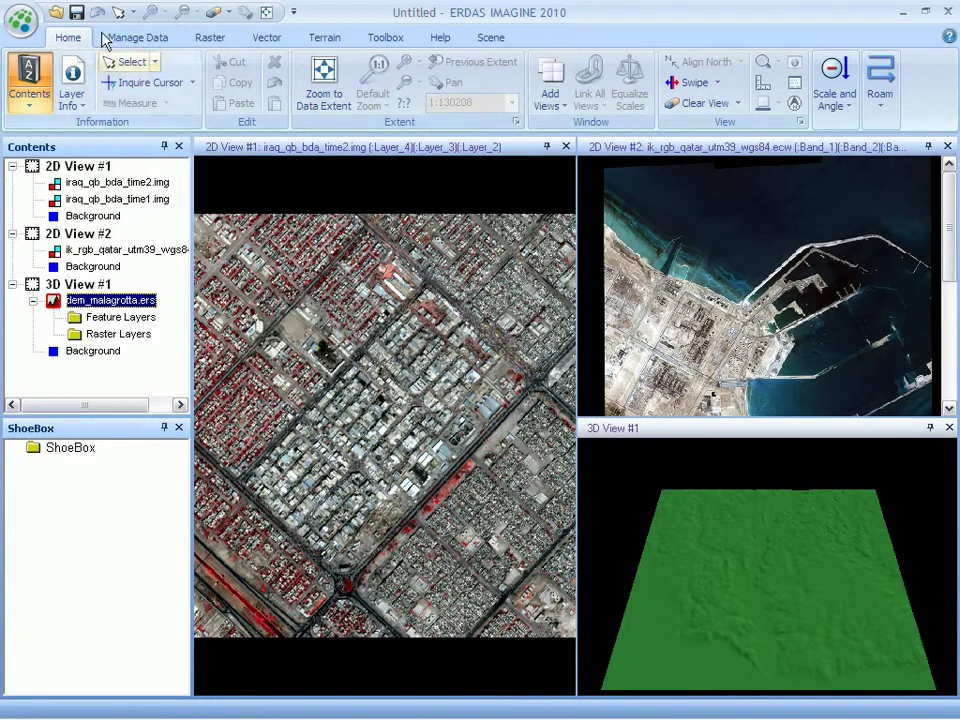
# - Drape QB_RGB_Malagrotta.ecw from the QB_Malagrotta folder over the terrain in the 3D view
pyautogui.click(55, 14)
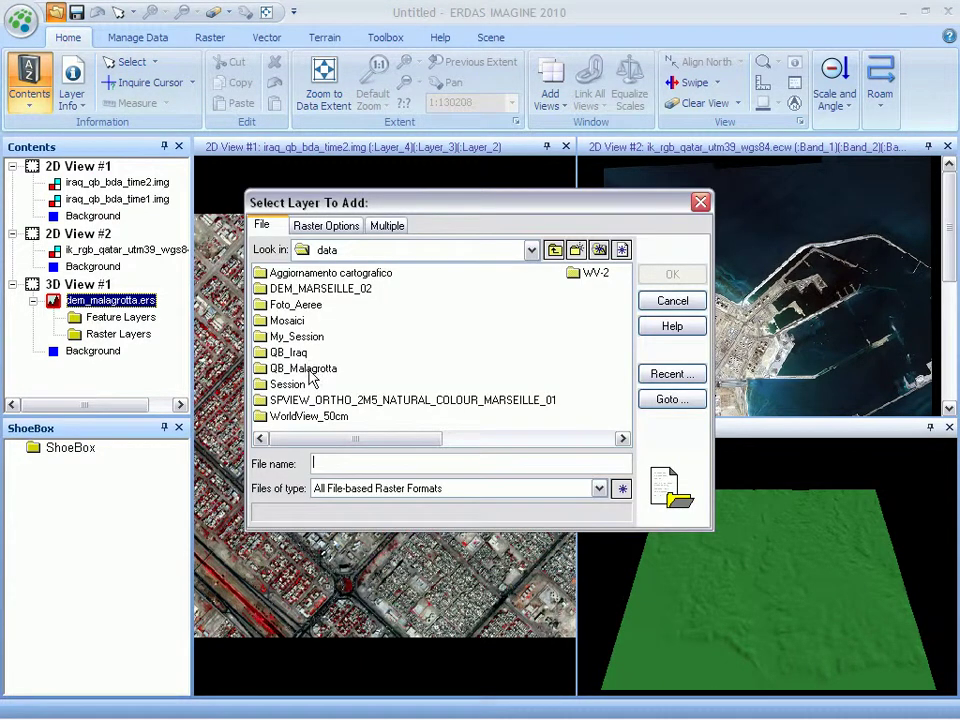
pyautogui.doubleClick(309, 369)
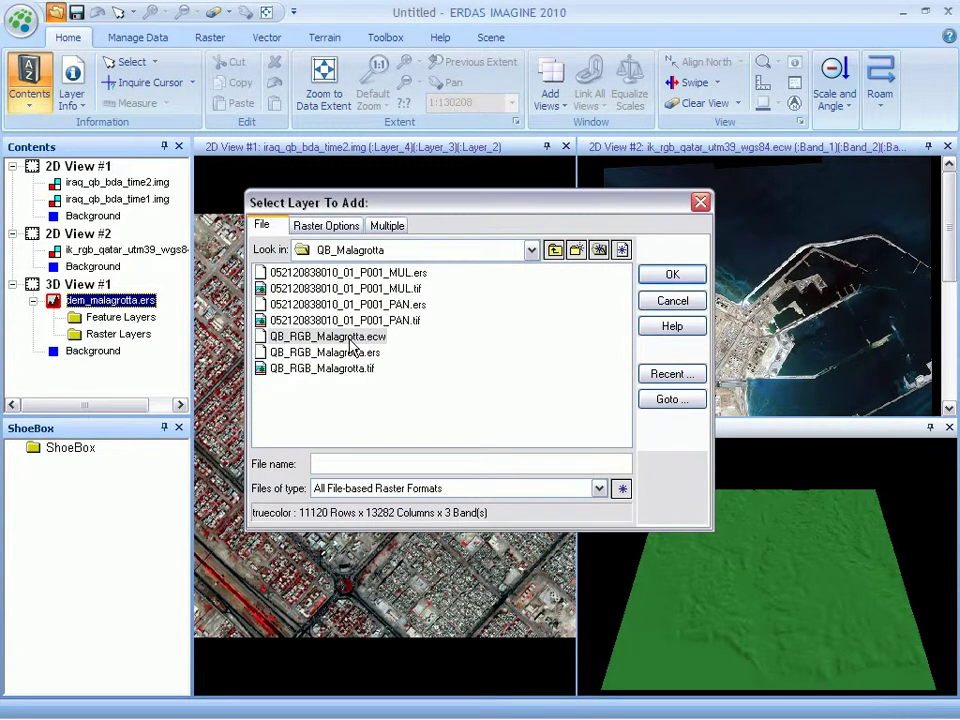
pyautogui.doubleClick(350, 340)
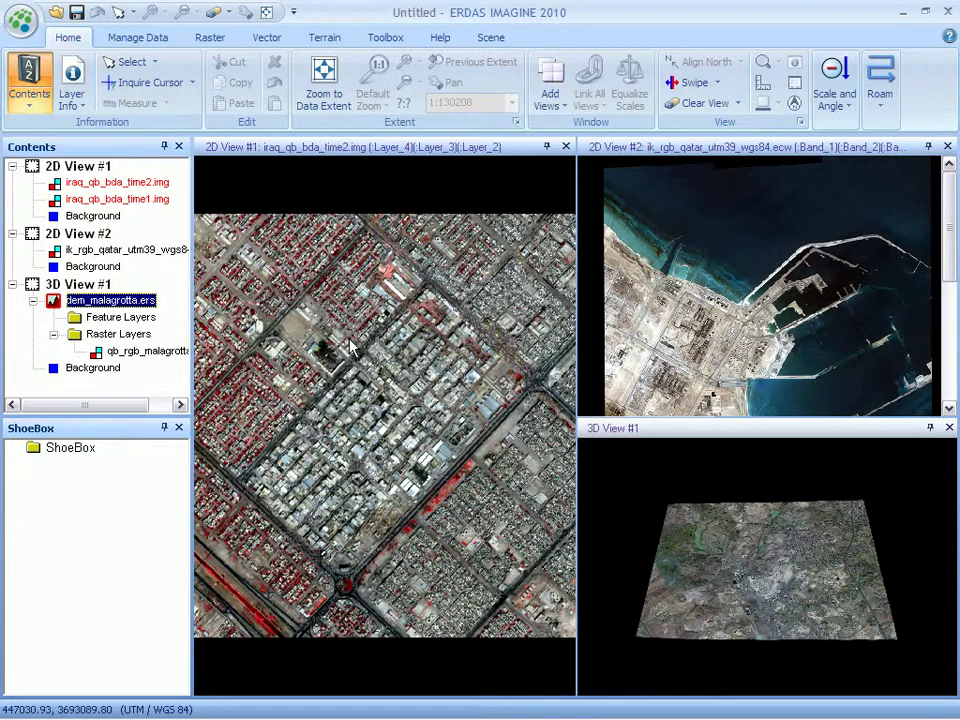
# - Add the buildings.shp shapefile from the Vectors folder to the 3D view, using the recent files list
pyautogui.click(56, 13)
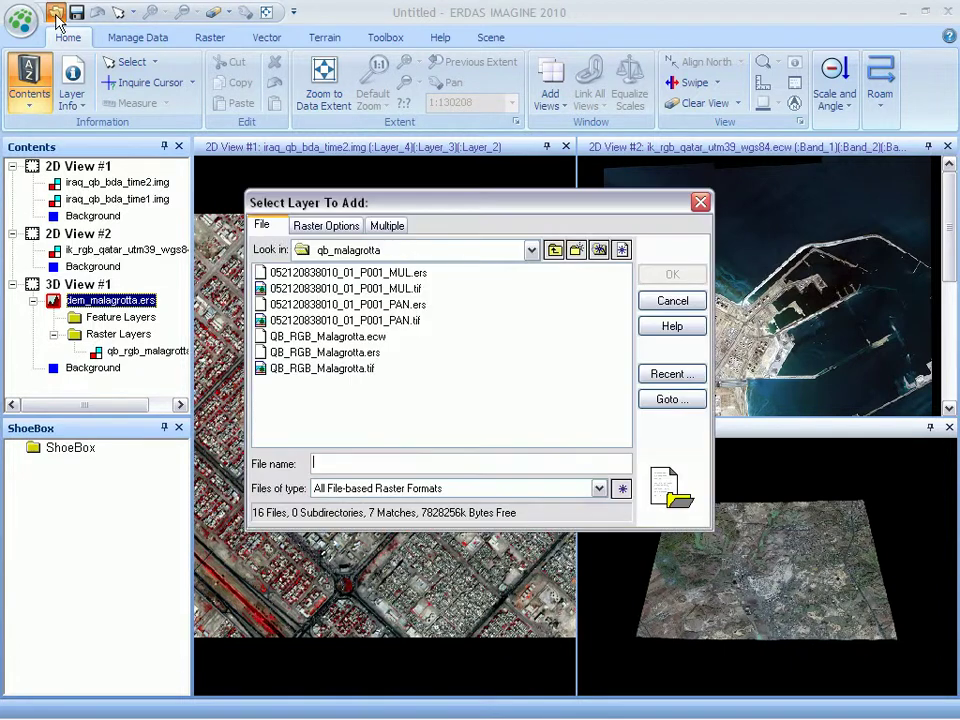
pyautogui.click(645, 378)
pyautogui.moveTo(398, 432); pyautogui.dragTo(510, 430)
pyautogui.doubleClick(469, 324)
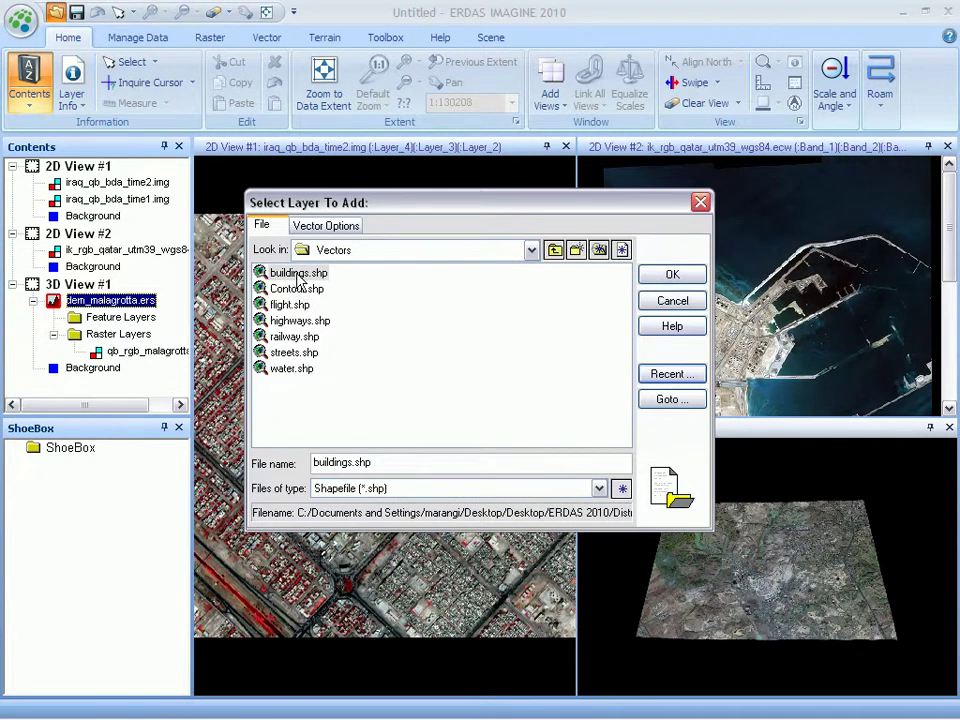
pyautogui.click(668, 276)
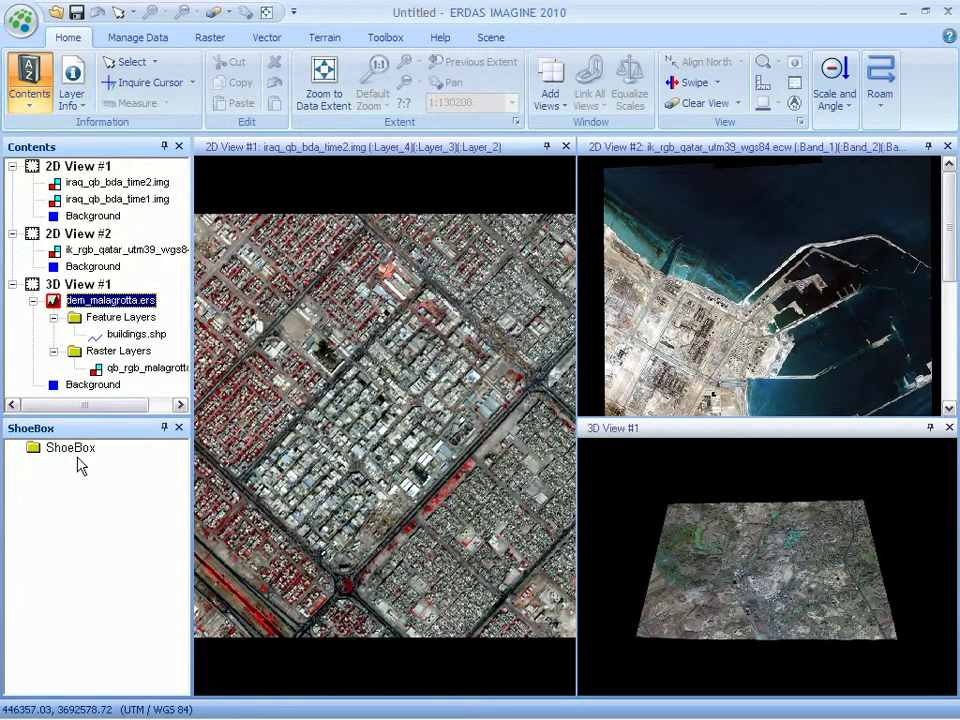
# - Add a group to the ShoeBox and name it Change
pyautogui.rightClick(80, 457)
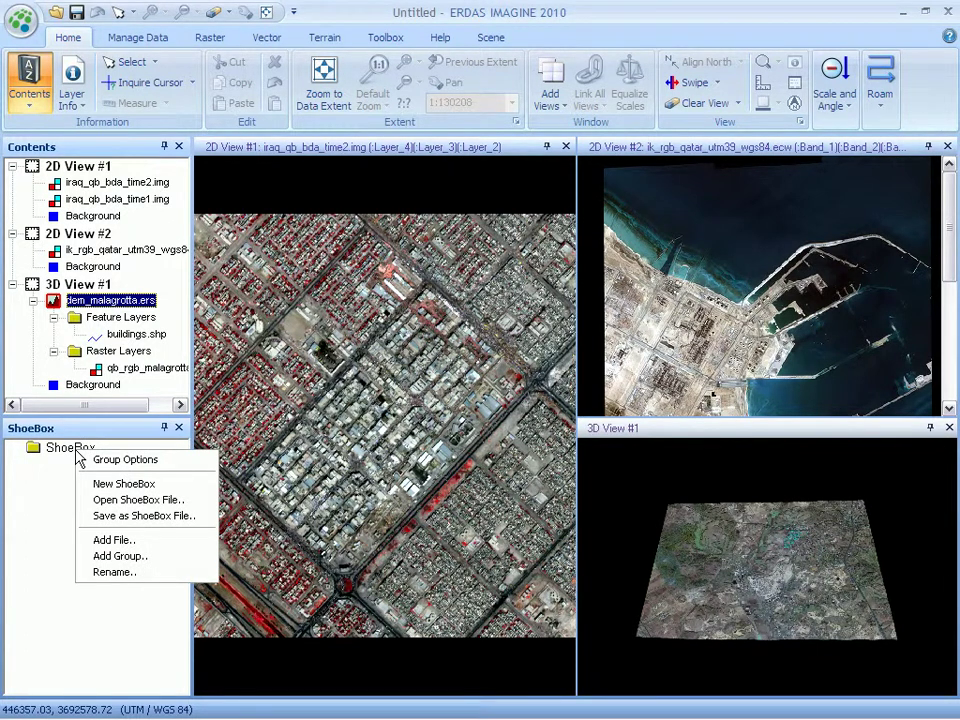
pyautogui.click(101, 556)
pyautogui.click(103, 467)
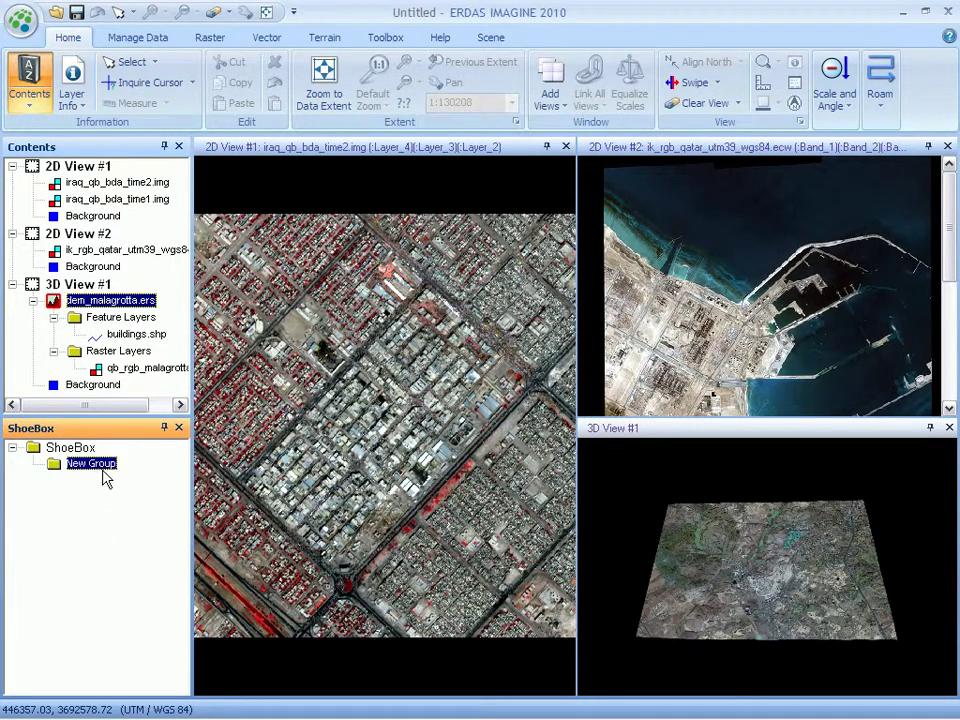
pyautogui.click(110, 472)
pyautogui.press('Home')
pyautogui.press('Delete')
pyautogui.press('Delete')
pyautogui.press('Delete')
pyautogui.press('Delete')
pyautogui.press('Delete')
pyautogui.press('Delete')
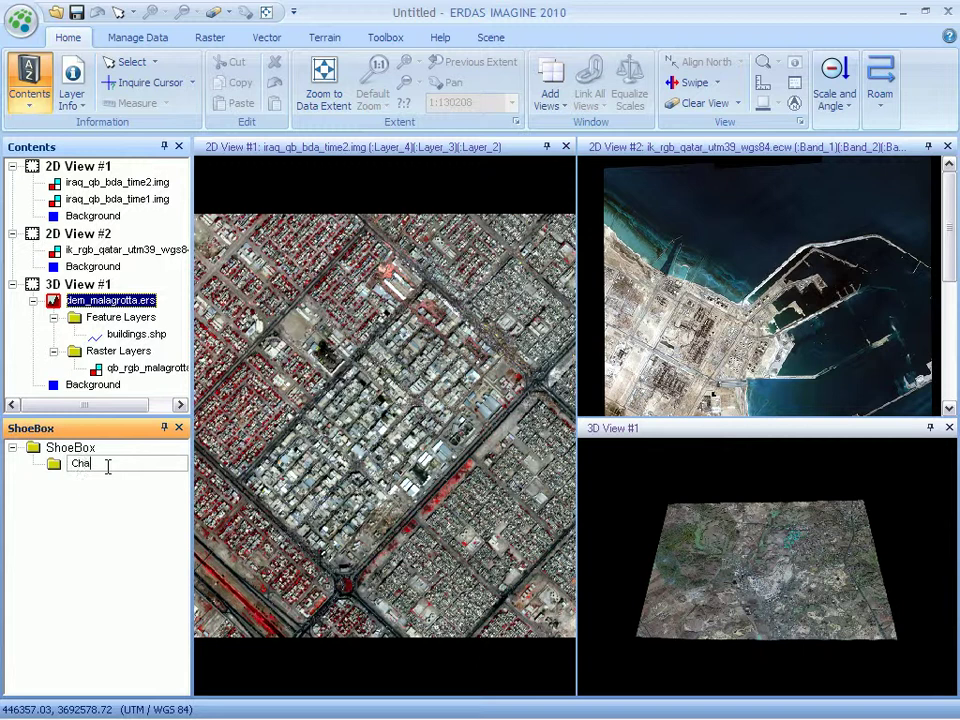
pyautogui.press('Return')
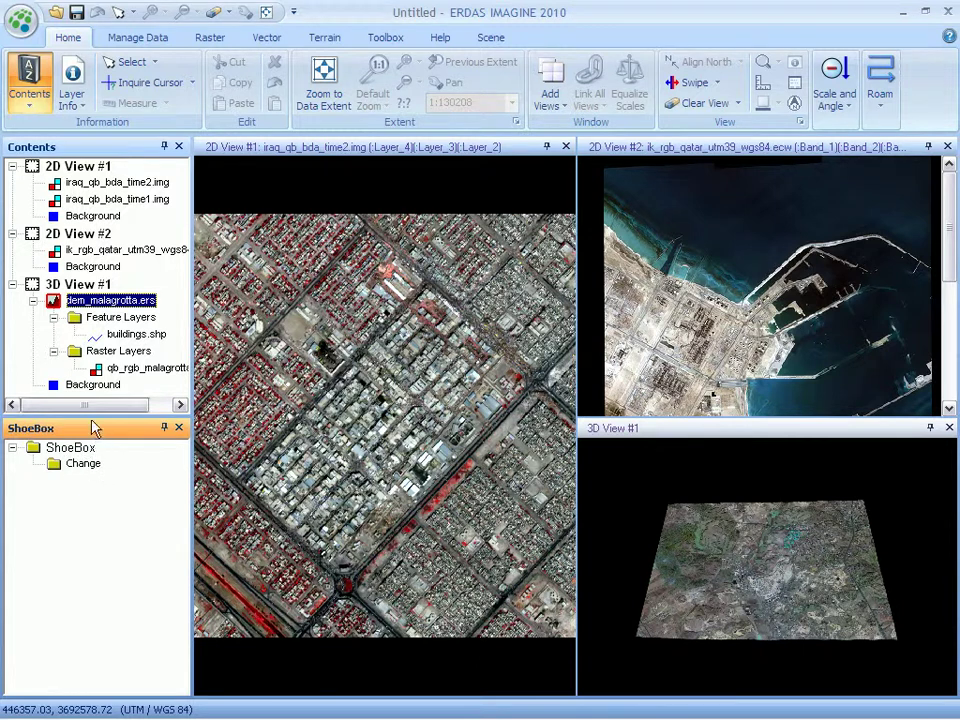
# - Put iraq_qb_bda_time2.img and iraq_qb_bda_time1.img from the first 2D view into the Change group of the ShoeBox
pyautogui.click(97, 183)
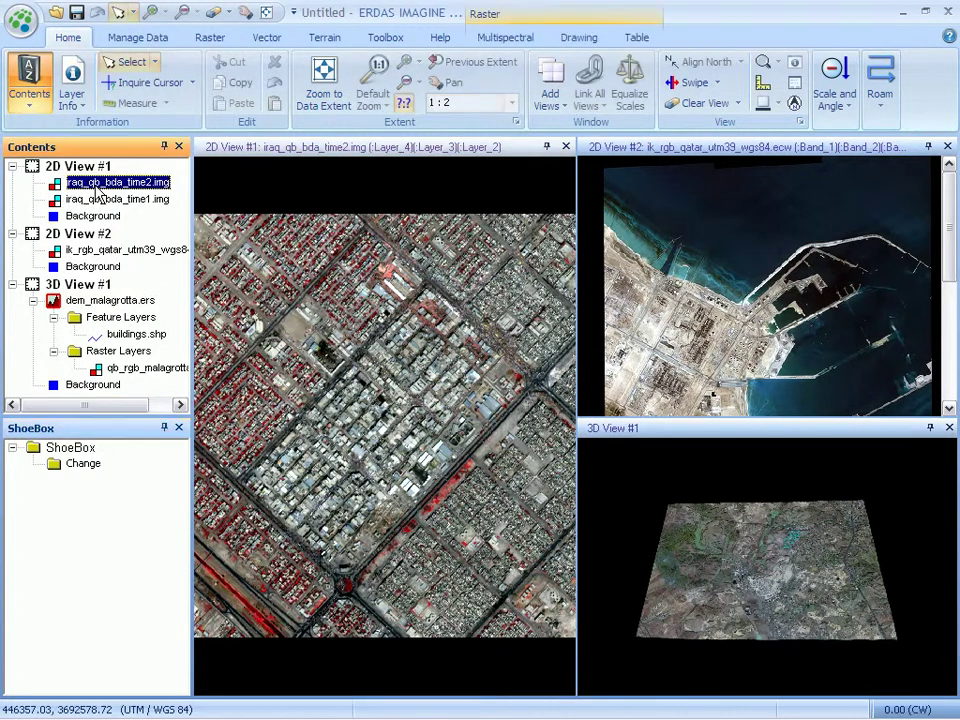
pyautogui.moveTo(97, 190); pyautogui.dragTo(85, 474)
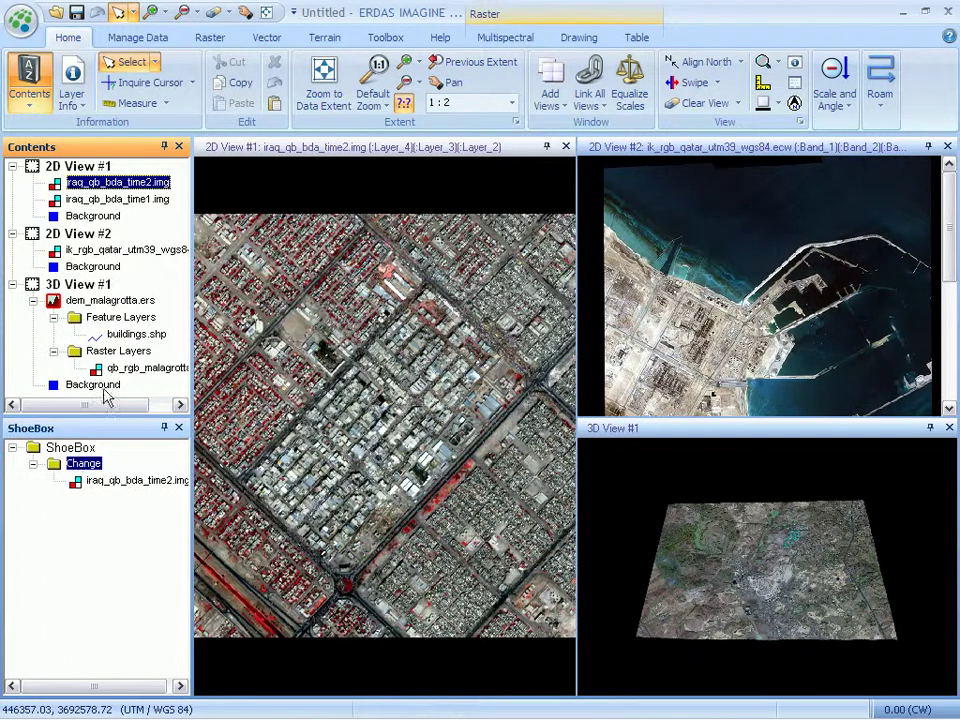
pyautogui.click(112, 203)
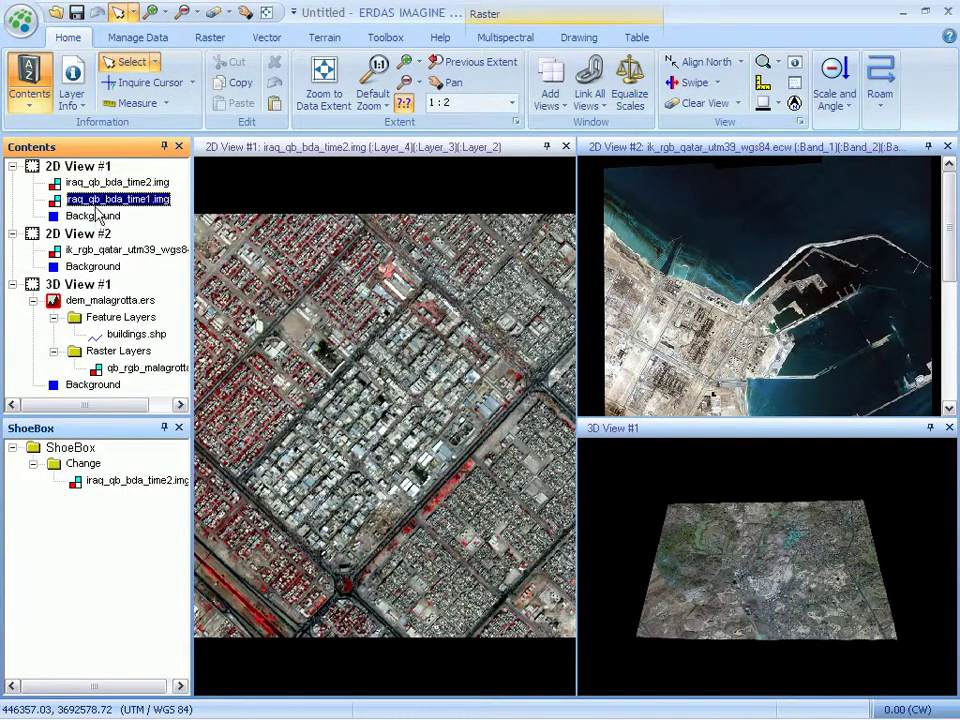
pyautogui.moveTo(97, 207); pyautogui.dragTo(90, 480)
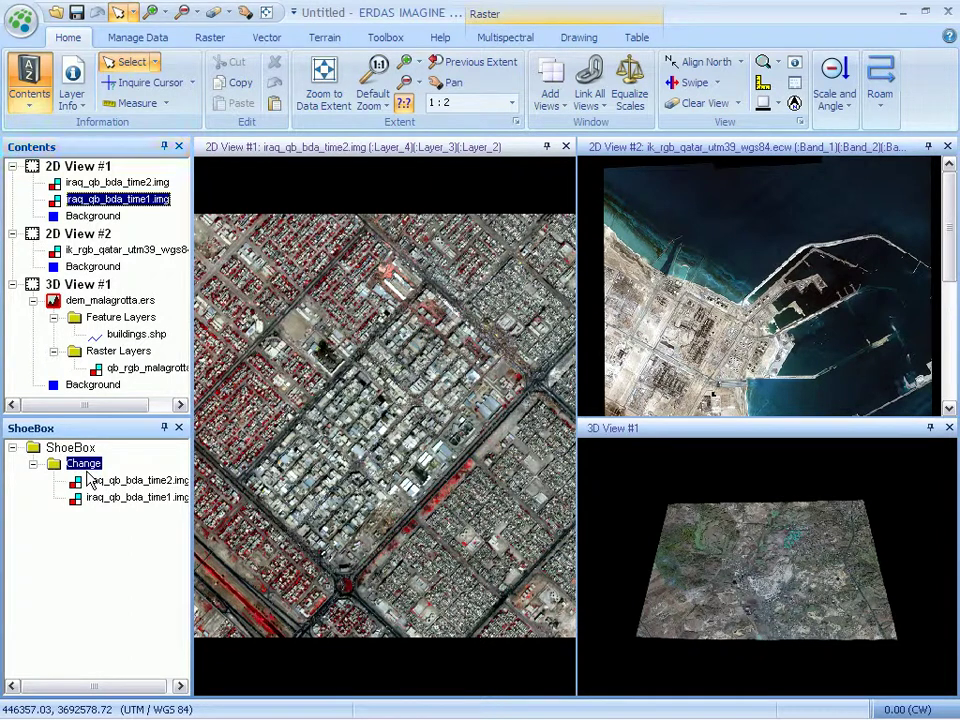
# - Add a second ShoeBox group named Mosaico and put the Qatar image from the second 2D view into it
pyautogui.rightClick(82, 450)
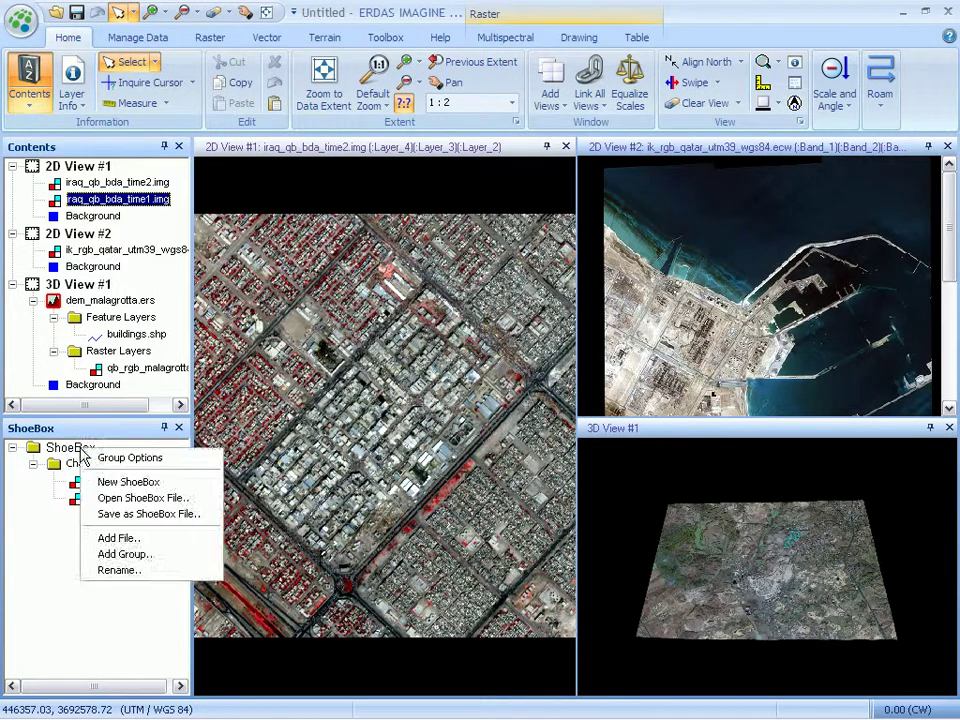
pyautogui.click(92, 553)
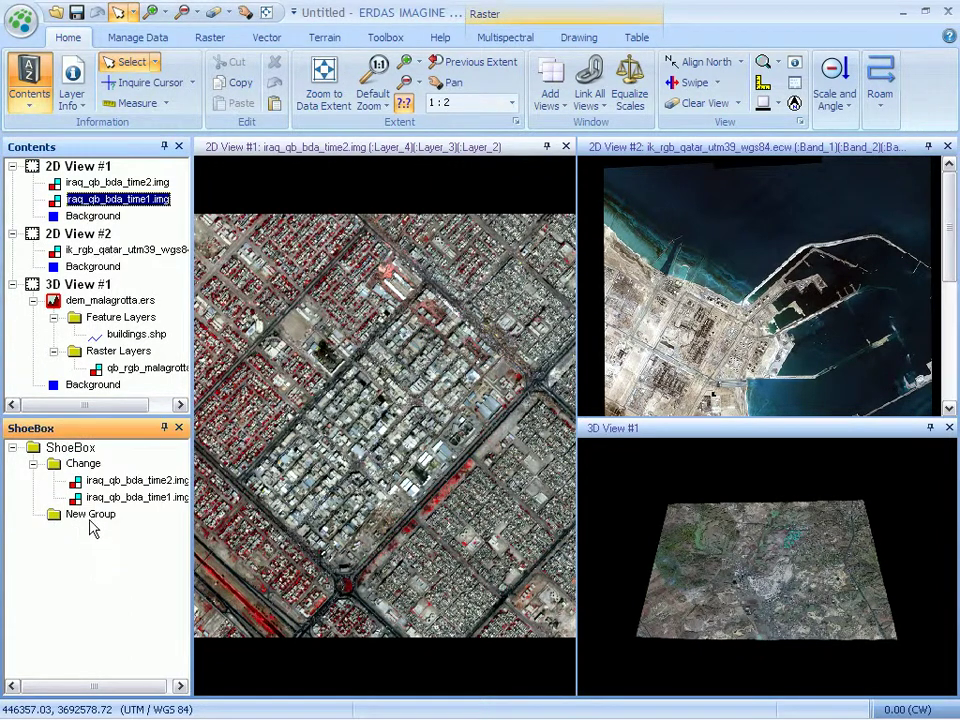
pyautogui.click(92, 516)
pyautogui.click(108, 515)
pyautogui.press('Home')
pyautogui.press('Delete')
pyautogui.press('Delete')
pyautogui.press('Delete')
pyautogui.press('Delete')
pyautogui.press('Delete')
pyautogui.press('Delete')
pyautogui.press('Delete')
pyautogui.press('Delete')
pyautogui.press('Delete')
pyautogui.press('Return')
pyautogui.click(105, 249)
pyautogui.moveTo(81, 199)
pyautogui.mouseDown()
pyautogui.moveTo(100, 300)
pyautogui.moveTo(85, 514)
pyautogui.mouseUp()
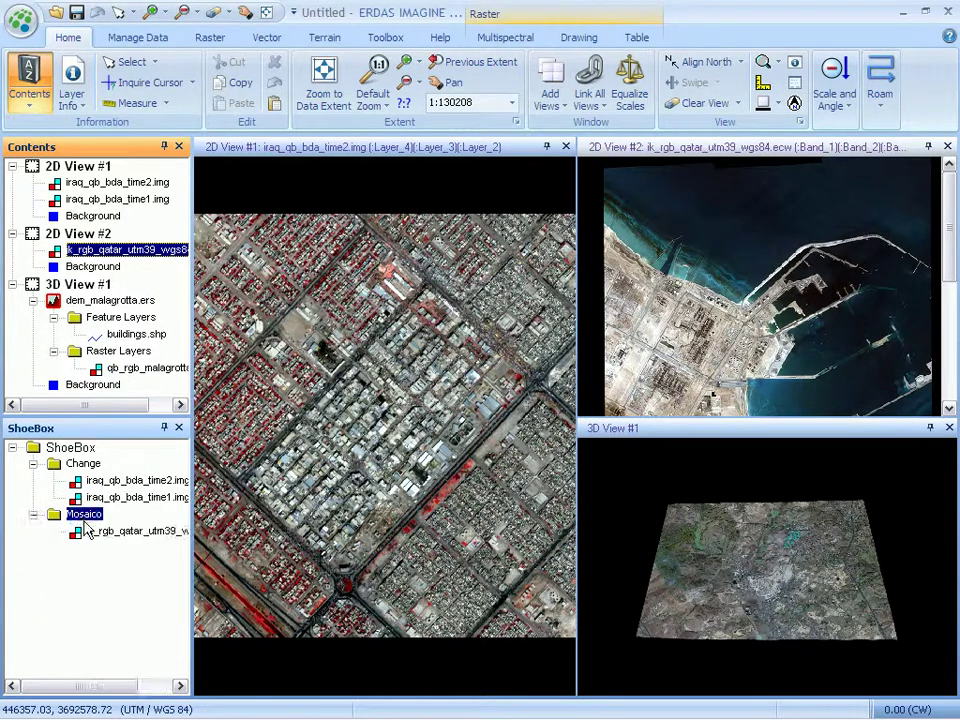
# - Add a third group to the ShoeBox and name it 3D
pyautogui.rightClick(77, 451)
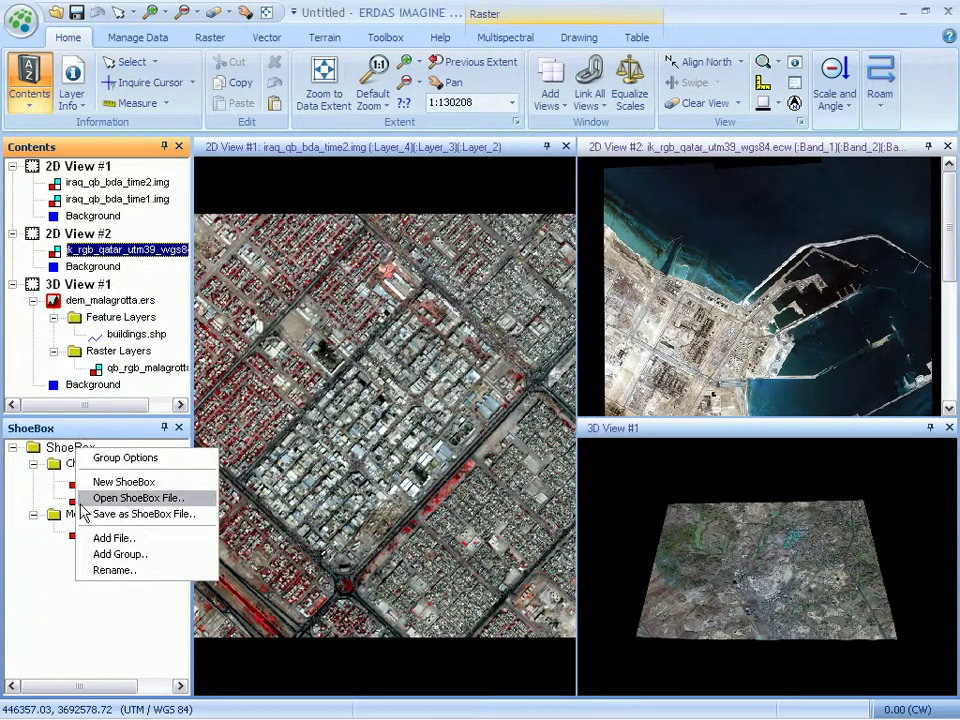
pyautogui.click(97, 556)
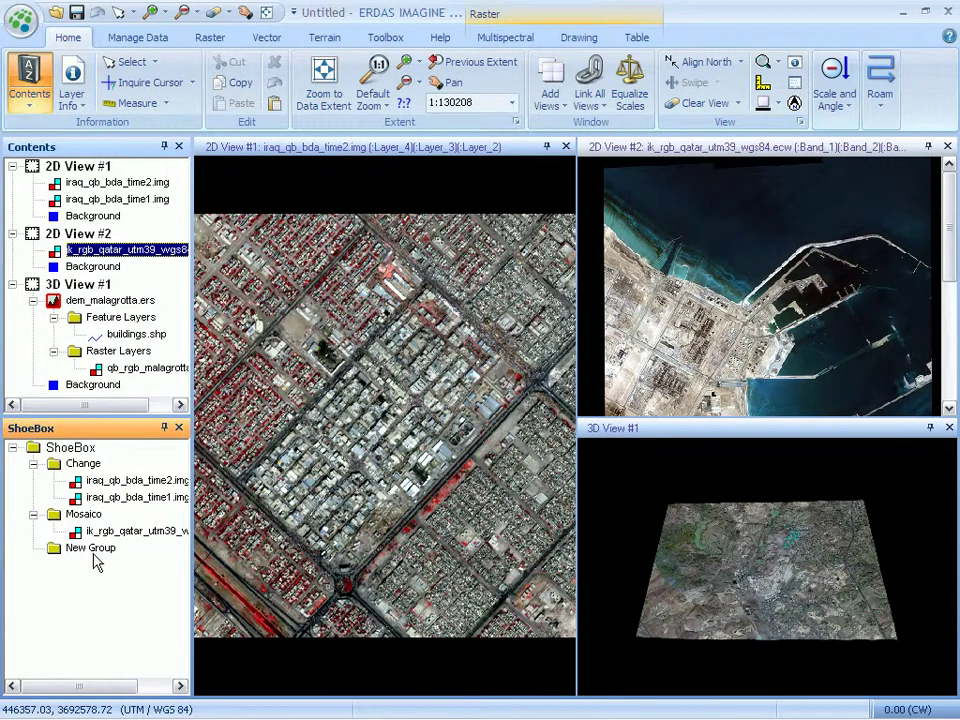
pyautogui.click(96, 552)
pyautogui.click(106, 548)
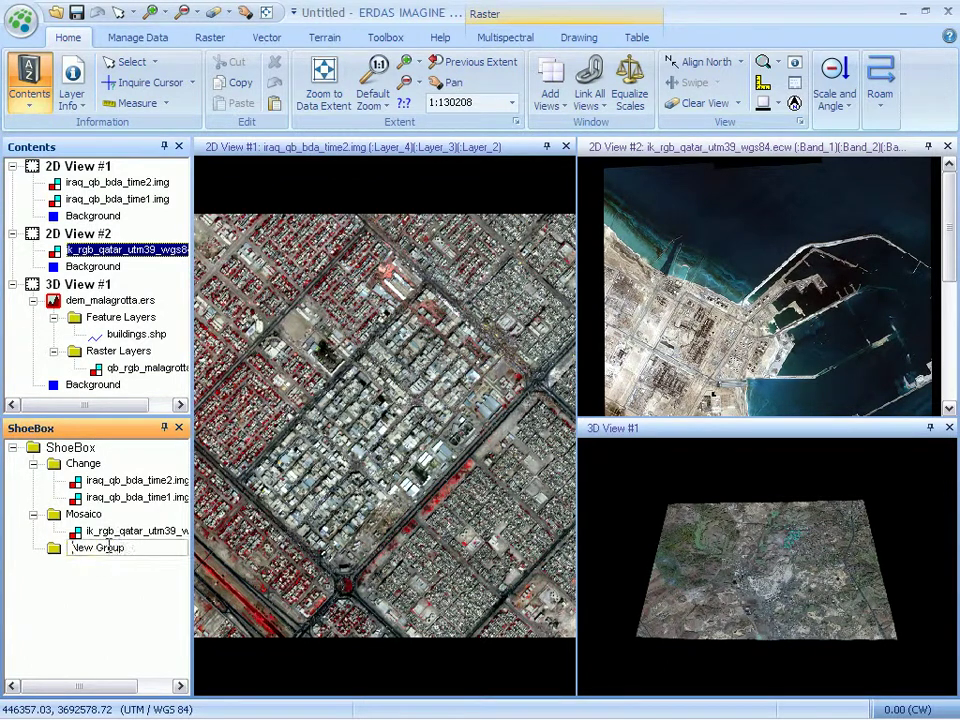
pyautogui.press('BackSpace')
pyautogui.write('3D')
pyautogui.press('Return')
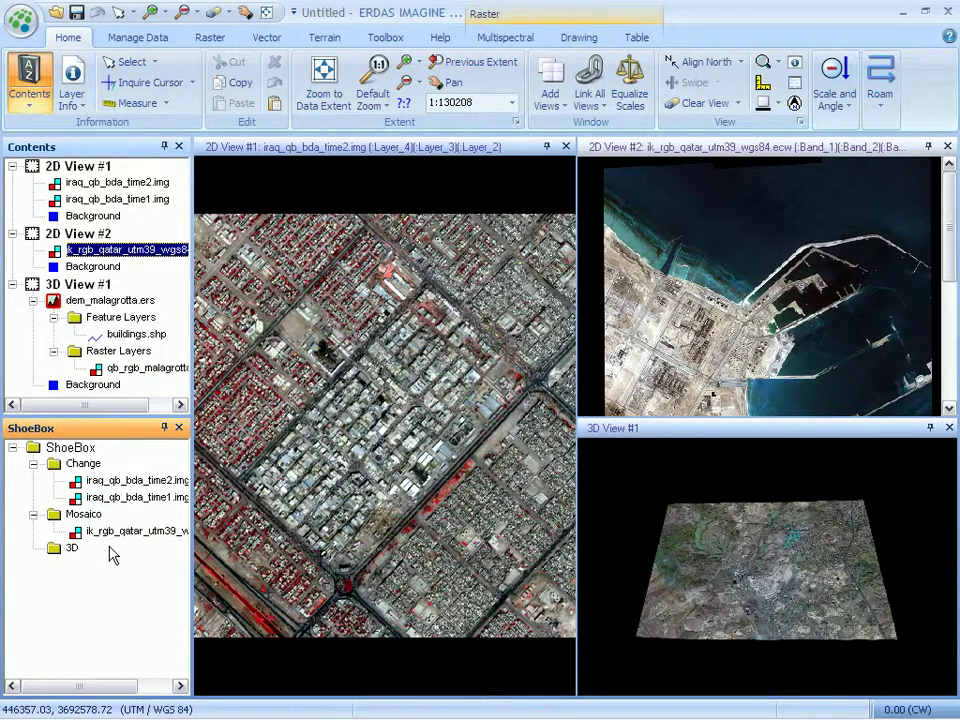
# - Put dem_malagrotta.ers, the qb_rgb_malagrotta image and buildings.shp from the 3D view into the 3D group of the ShoeBox
pyautogui.click(101, 303)
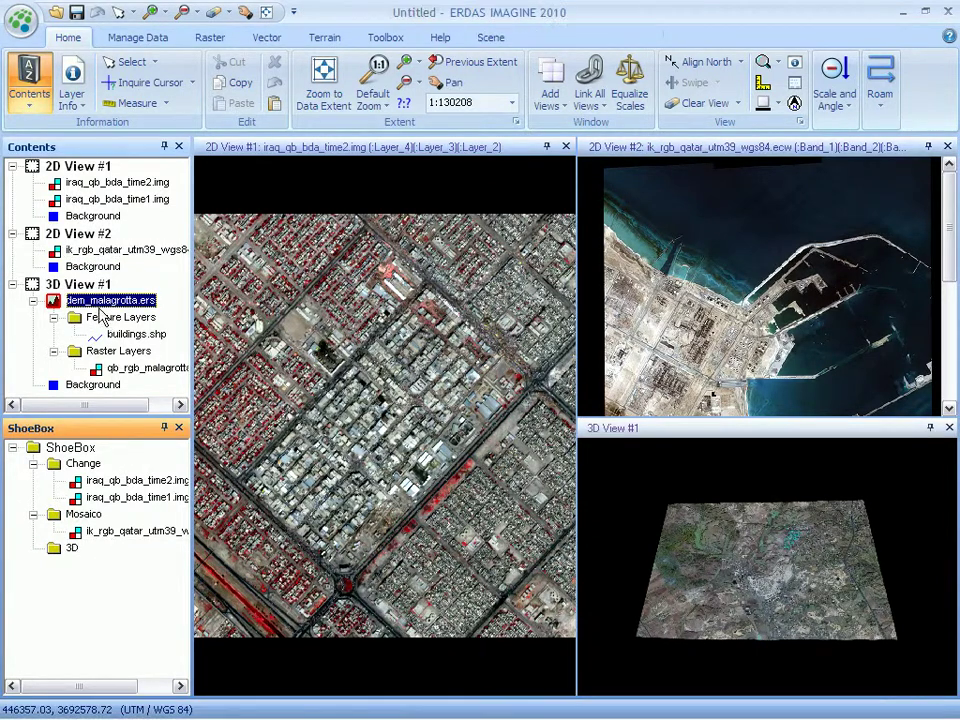
pyautogui.click(83, 514)
pyautogui.moveTo(83, 514); pyautogui.dragTo(72, 550)
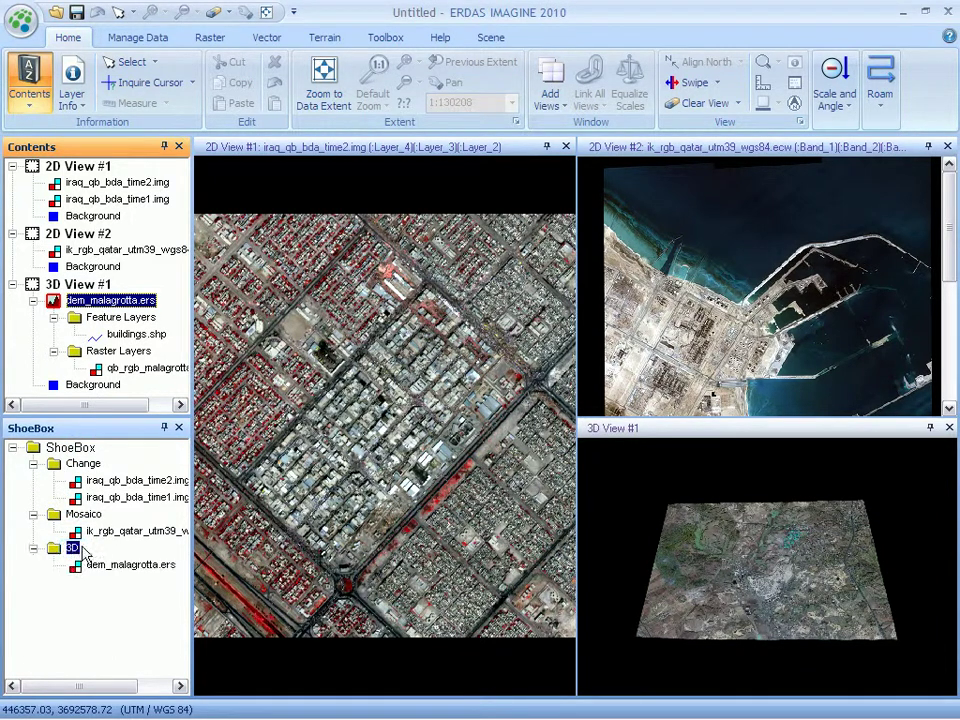
pyautogui.click(131, 370)
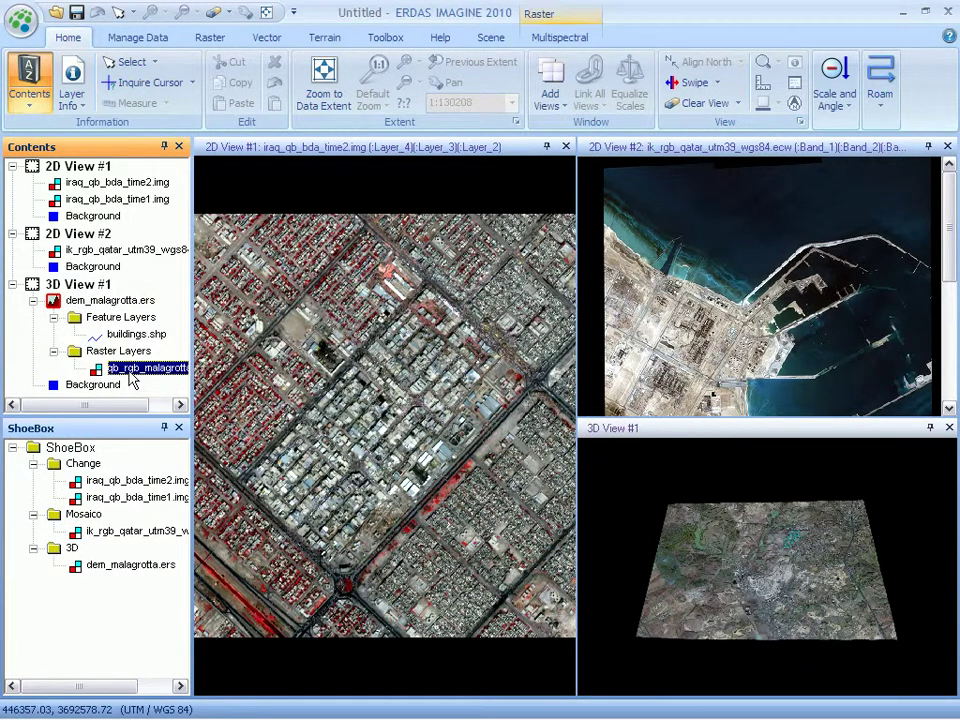
pyautogui.moveTo(131, 372); pyautogui.dragTo(75, 553)
pyautogui.moveTo(128, 334); pyautogui.dragTo(73, 553)
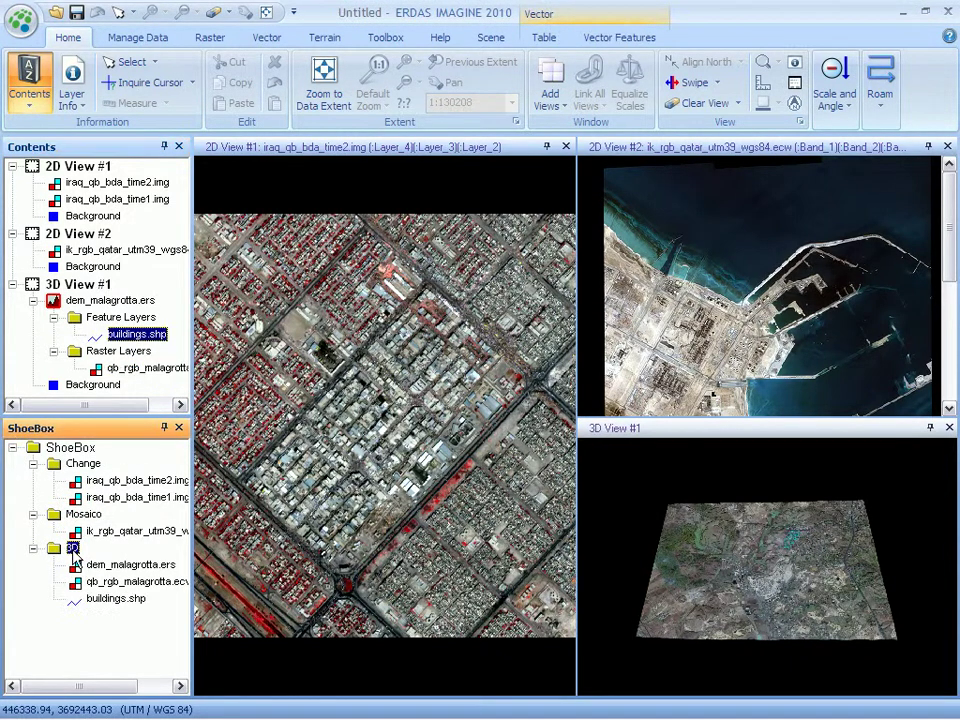
# - Save the ShoeBox as a file named My data in the Demo_Live_ERDAS_2010 folder
pyautogui.rightClick(65, 451)
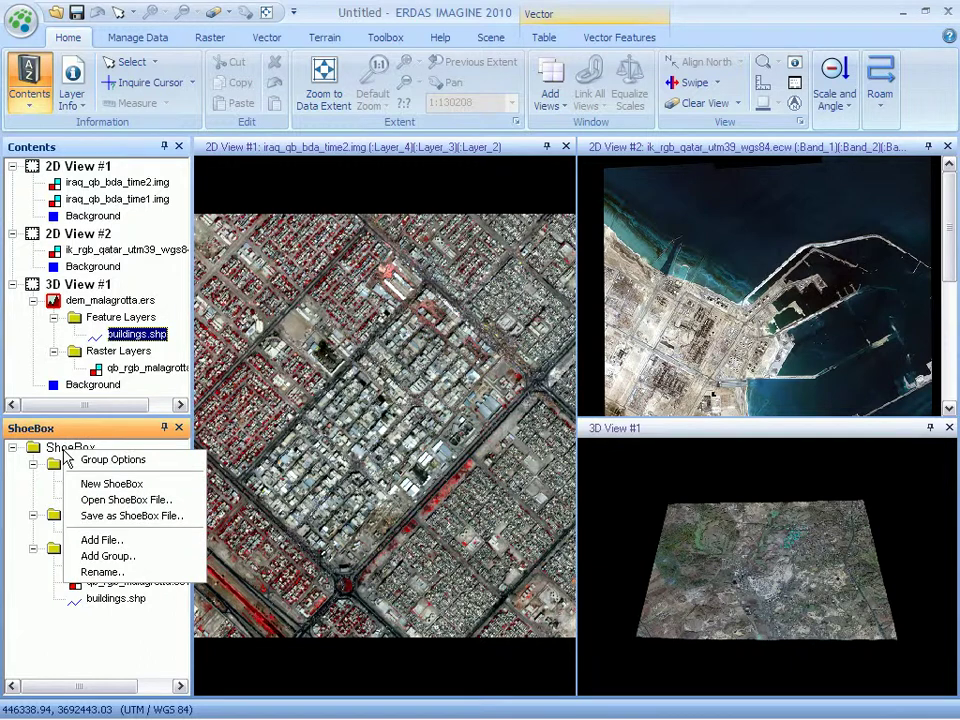
pyautogui.click(84, 516)
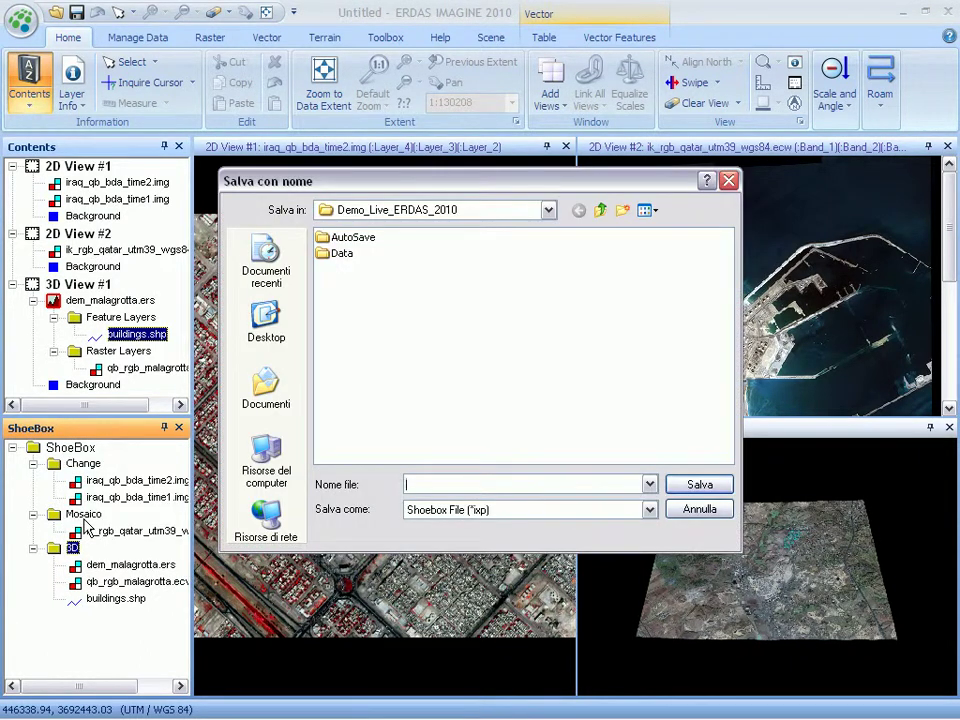
pyautogui.write('My data')
pyautogui.press('Return')
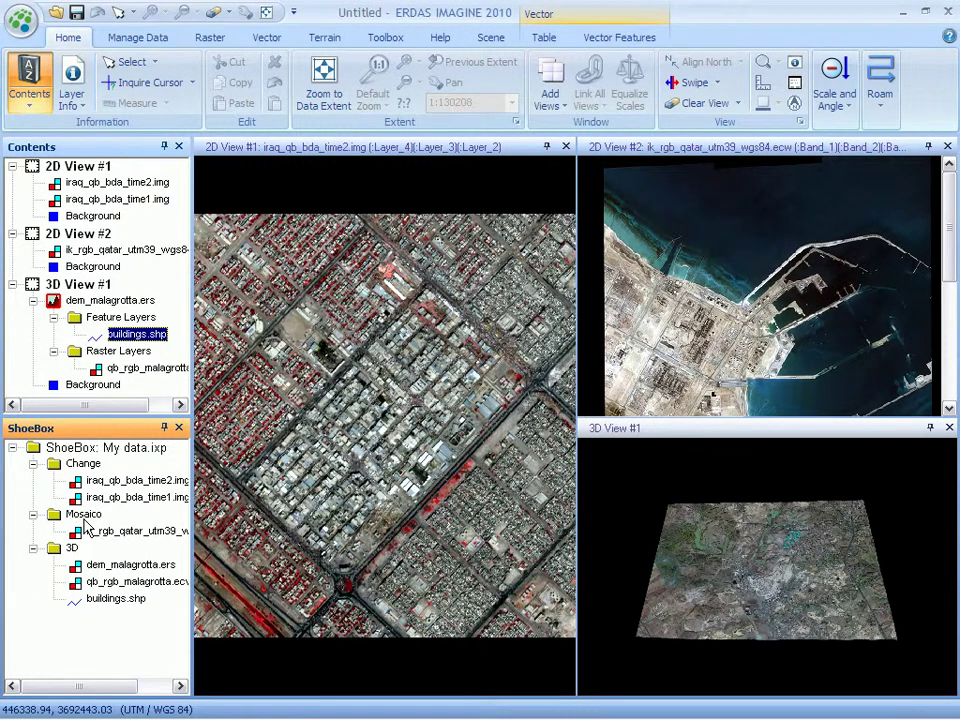
# - Switch to the Demo_Live_ERDAS_2010 folder in Windows Explorer and open My data.ixp with another program
pyautogui.click(338, 706)
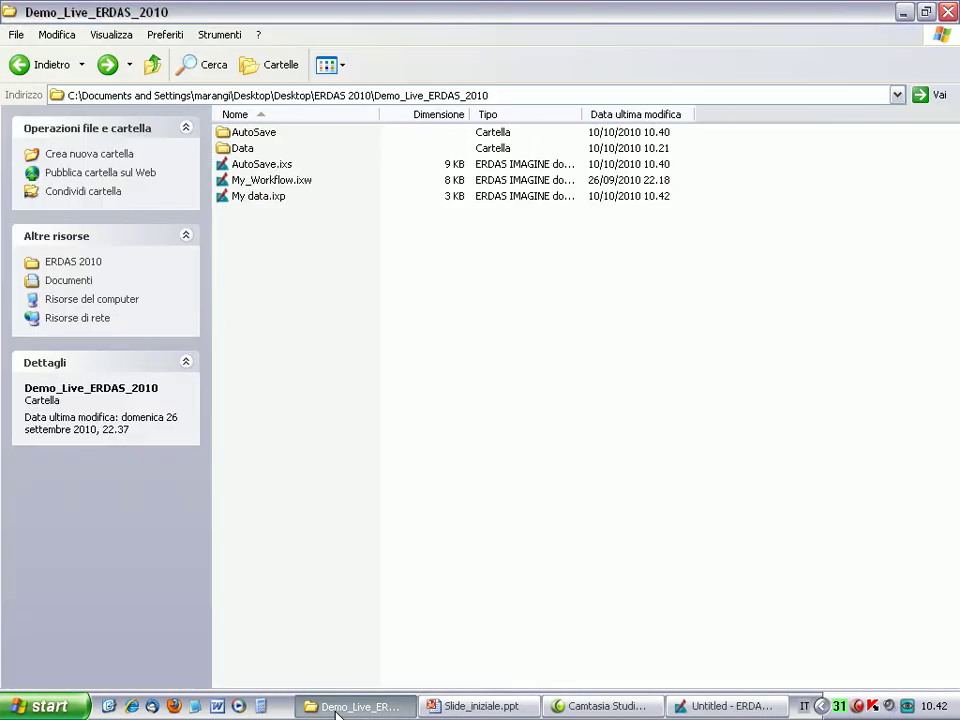
pyautogui.click(255, 198)
pyautogui.rightClick(255, 199)
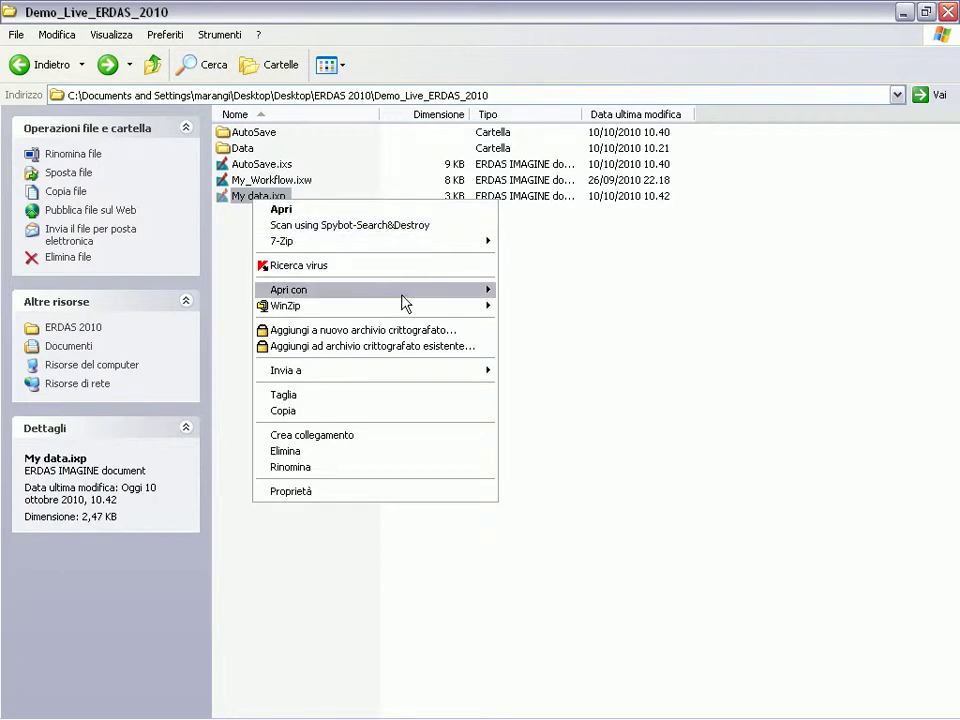
pyautogui.moveTo(480, 294)
pyautogui.click(531, 308)
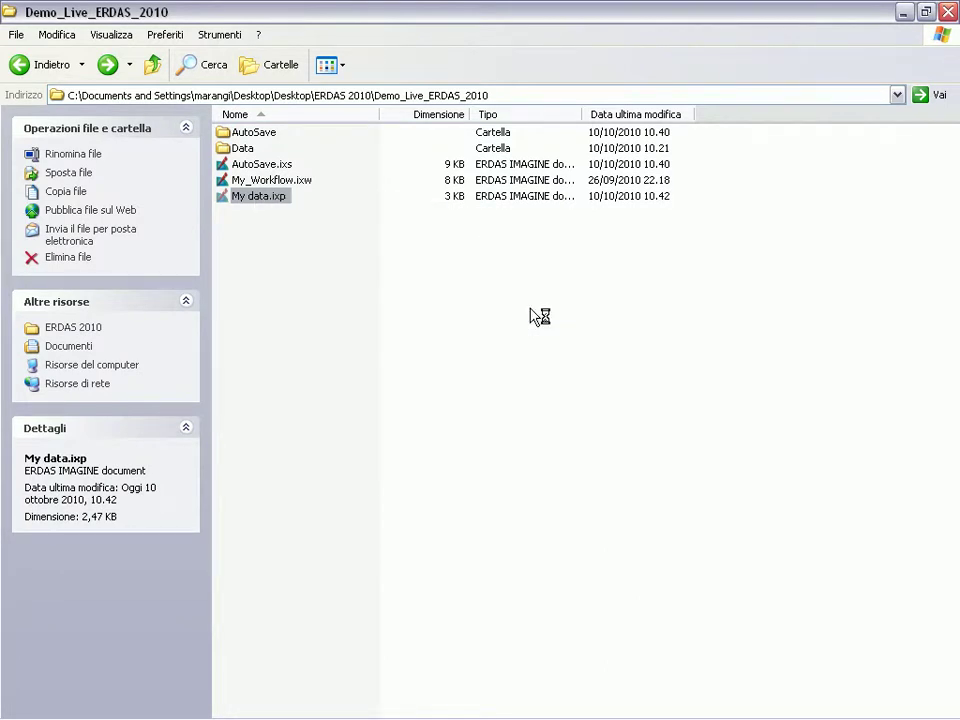
# - Examine the image paths stored in the Change group of My data.ixp, then close the file and folder to return to ERDAS IMAGINE
pyautogui.doubleClick(425, 112)
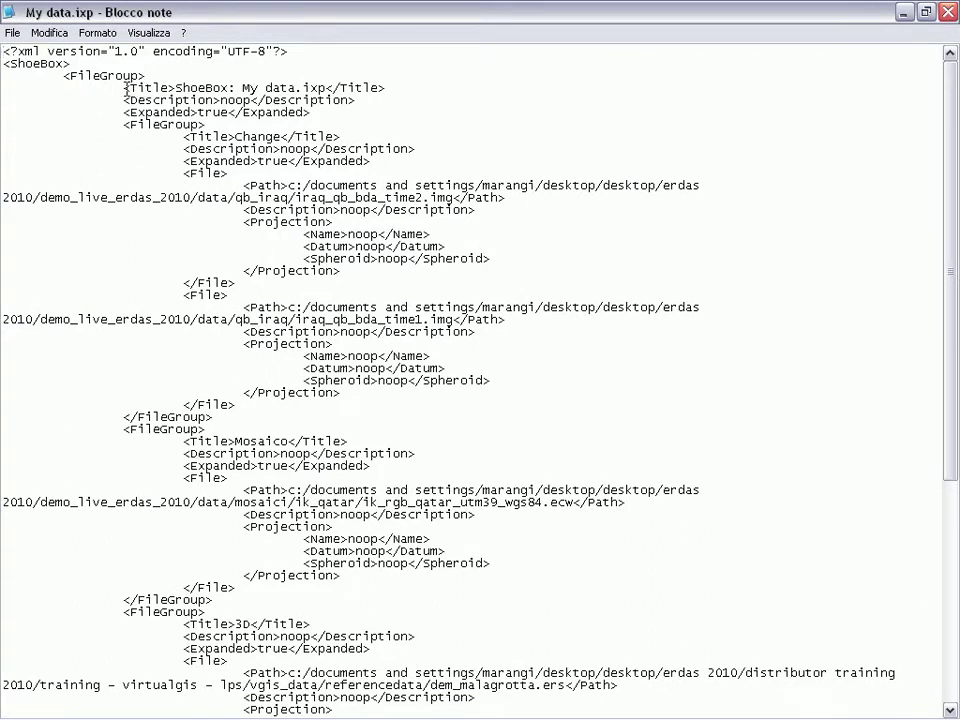
pyautogui.moveTo(248, 186); pyautogui.dragTo(703, 187)
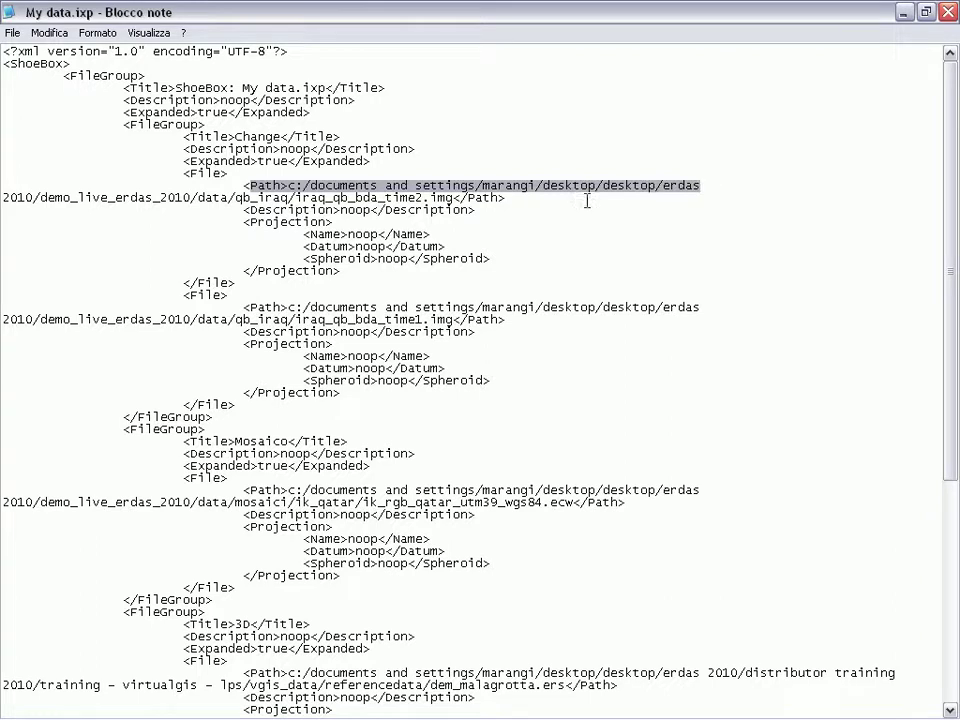
pyautogui.moveTo(248, 308); pyautogui.dragTo(535, 321)
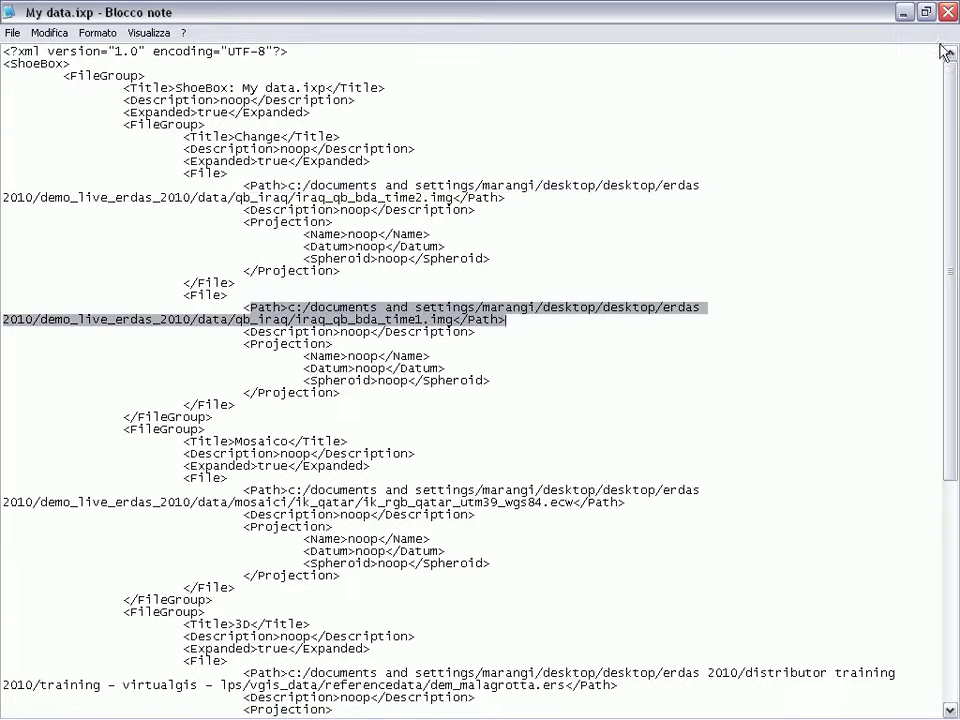
pyautogui.click(946, 12)
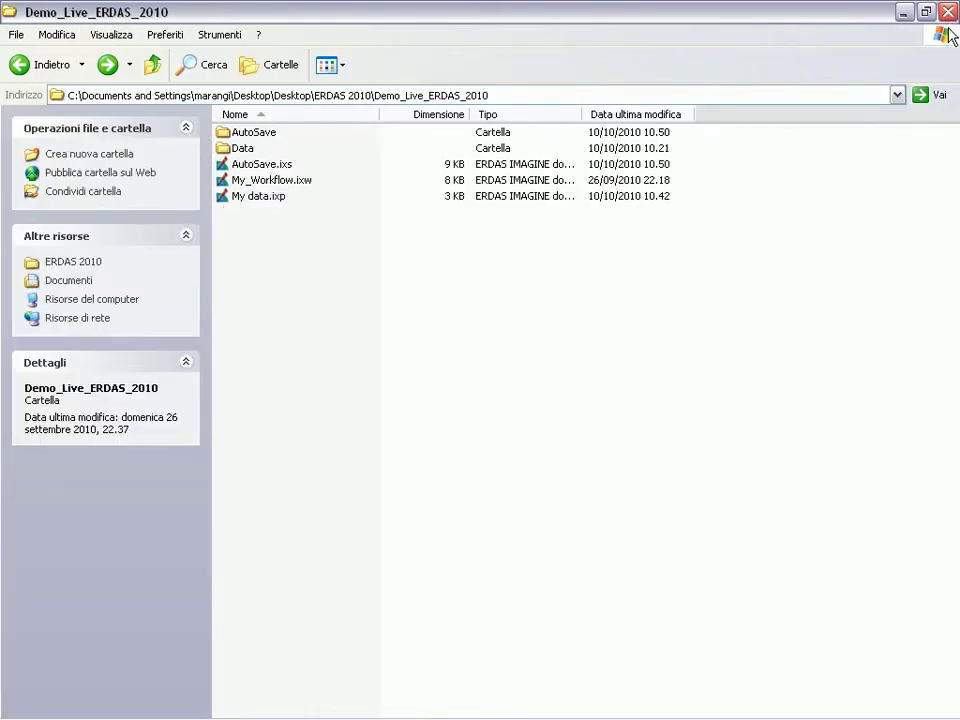
pyautogui.click(947, 12)
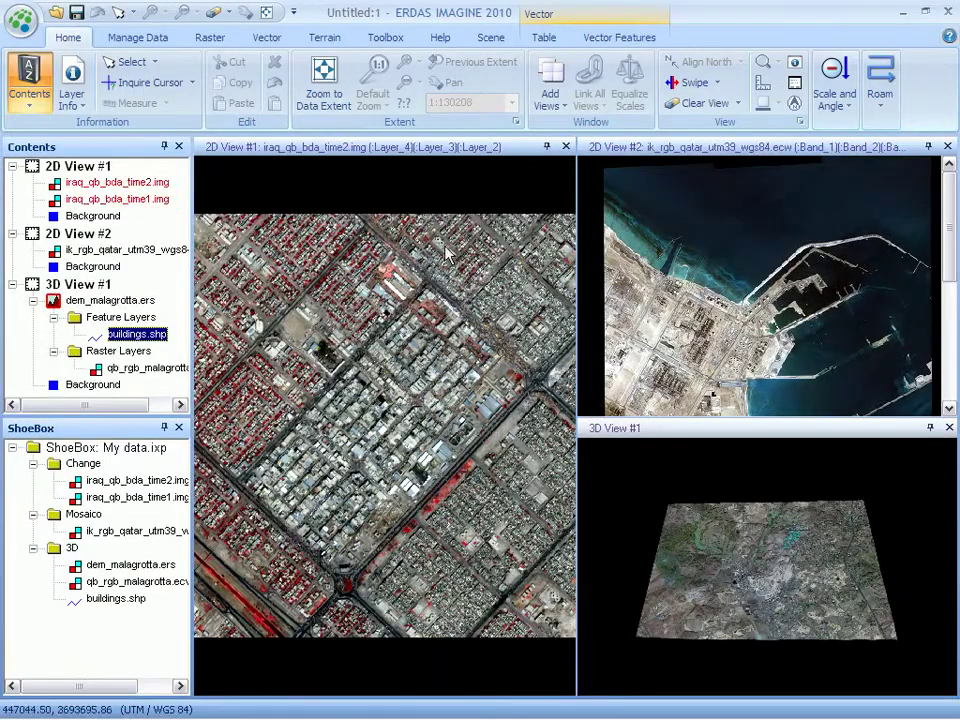
# - Save the current window layout as a layout file named My layout in the Demo_Live_ERDAS_2010 folder
pyautogui.click(21, 21)
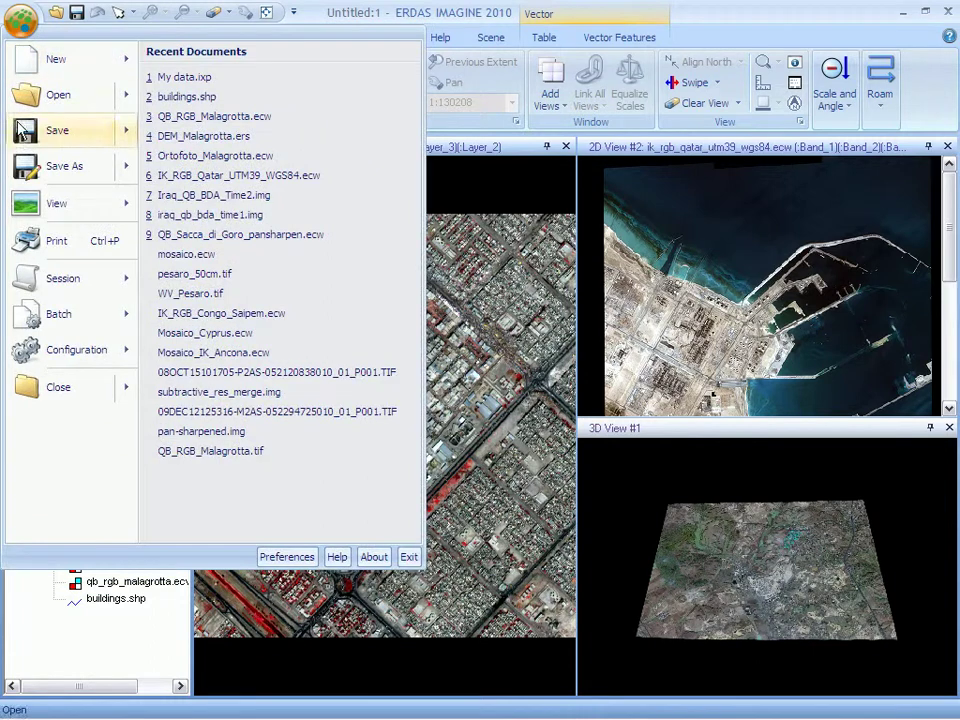
pyautogui.moveTo(100, 170)
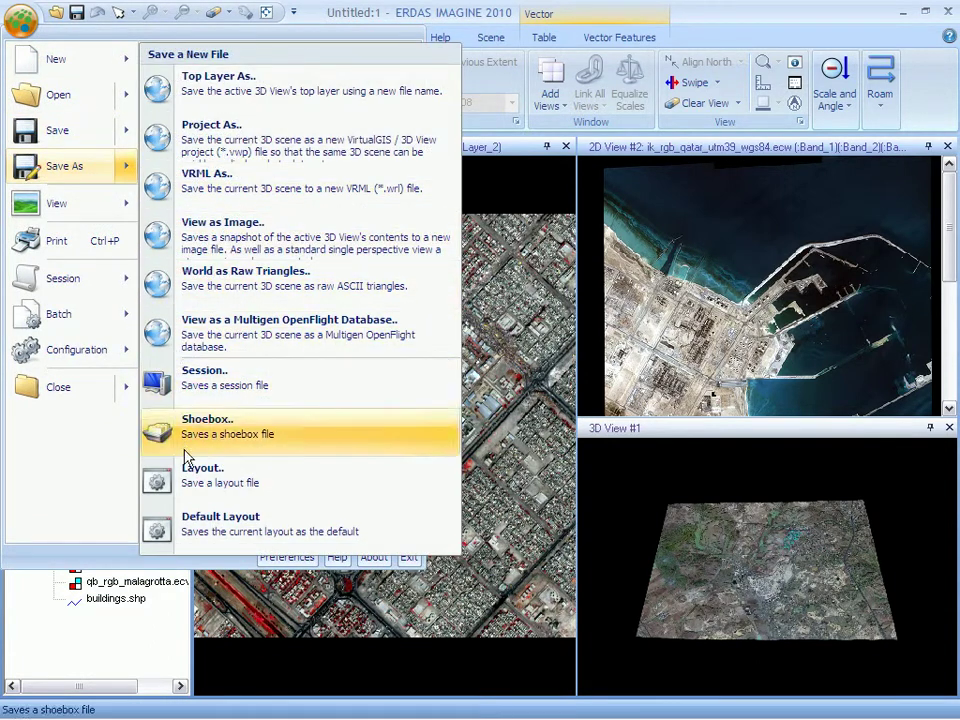
pyautogui.click(188, 474)
pyautogui.write('My lay')
pyautogui.write('out')
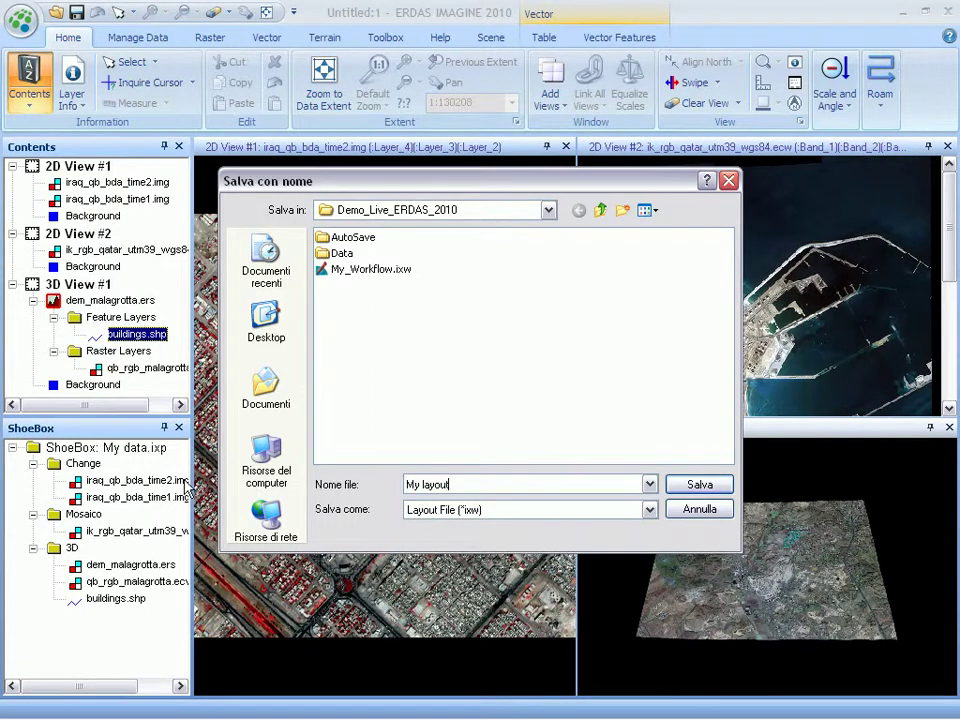
pyautogui.press('Return')
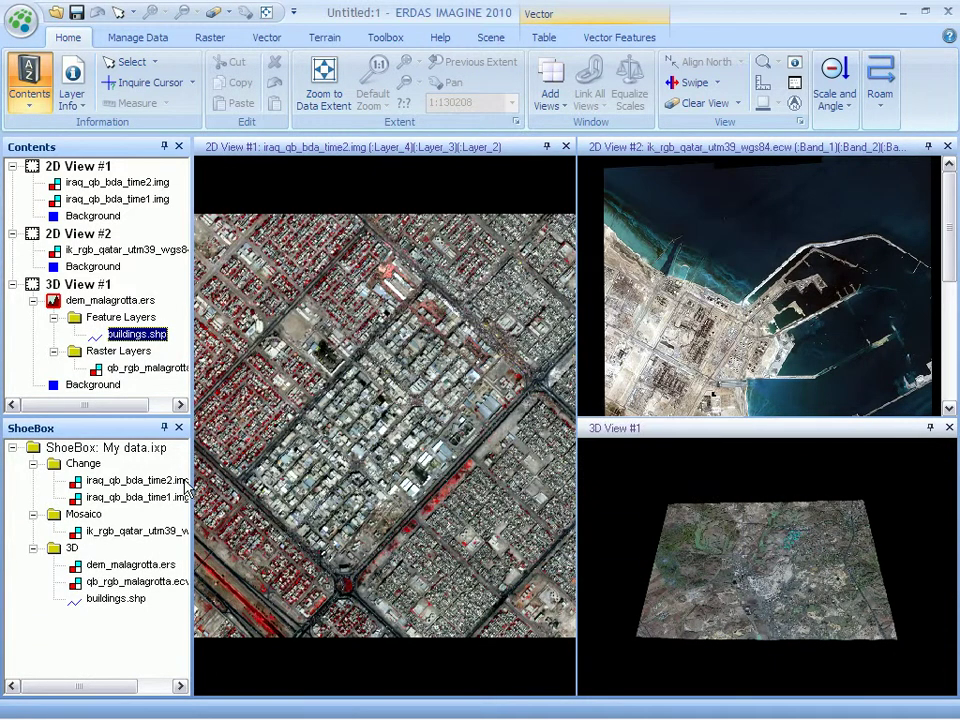
# - Save the current session as a session file named My session in the Demo_Live_ERDAS_2010 folder
pyautogui.click(21, 20)
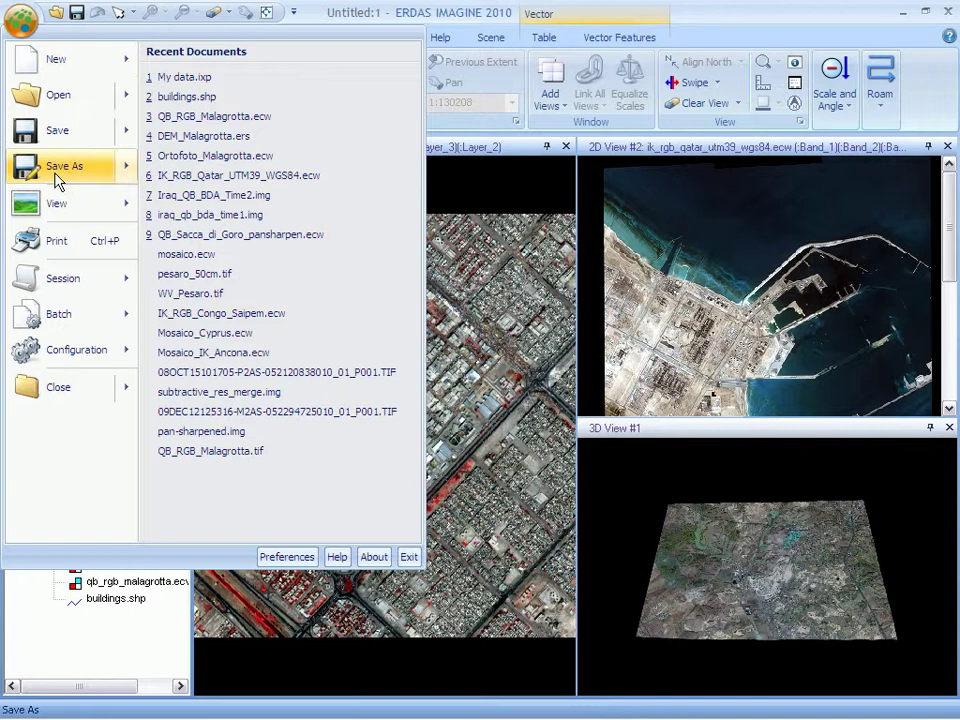
pyautogui.moveTo(113, 167)
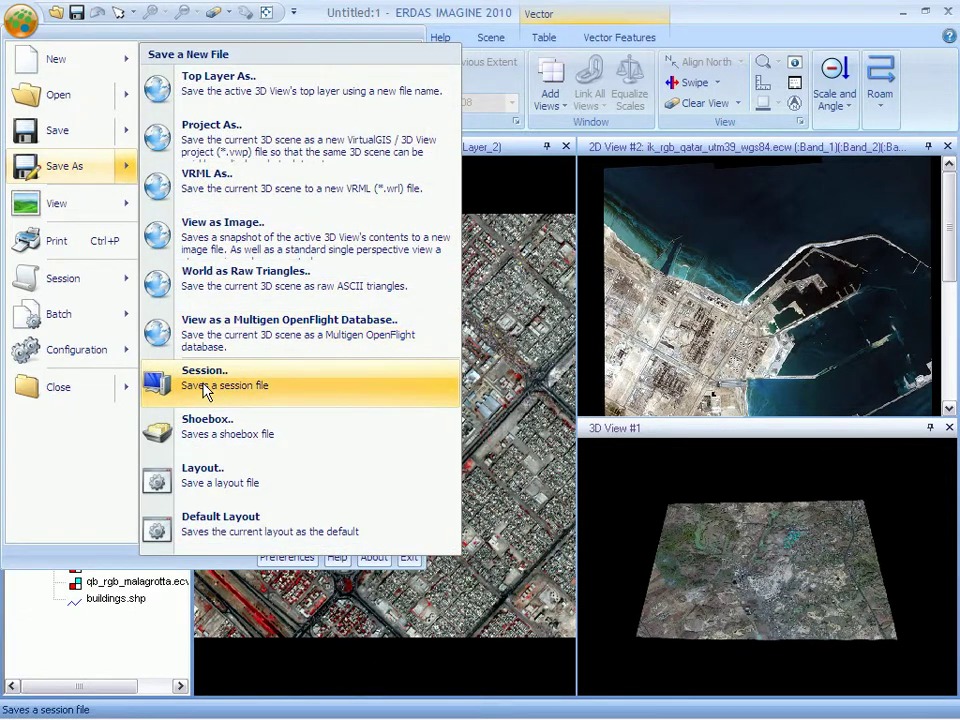
pyautogui.click(205, 378)
pyautogui.write('My session')
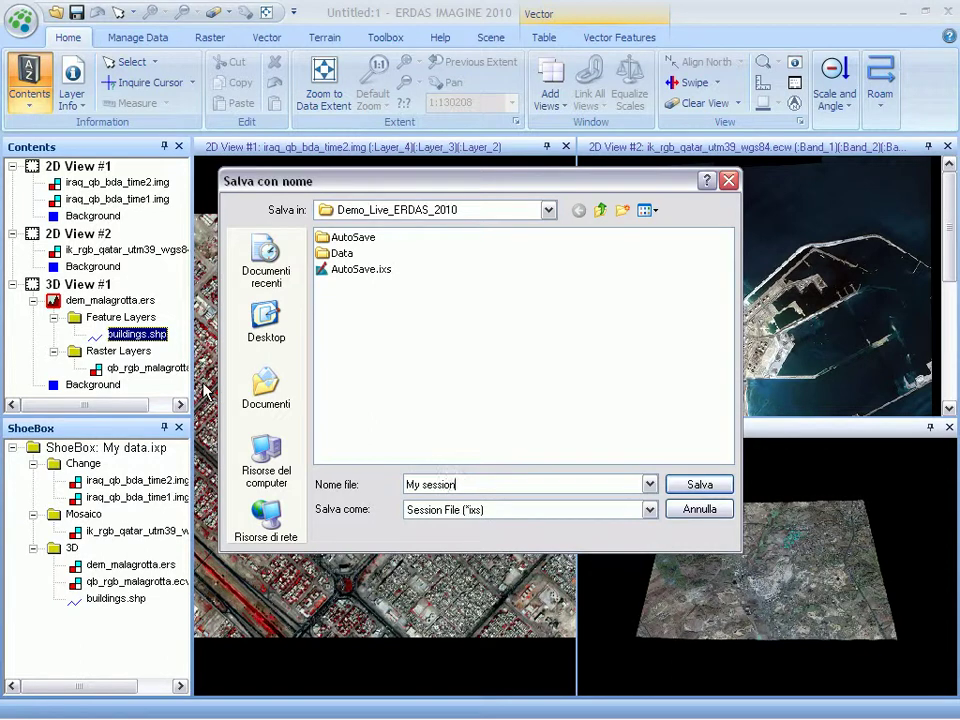
pyautogui.press('Return')
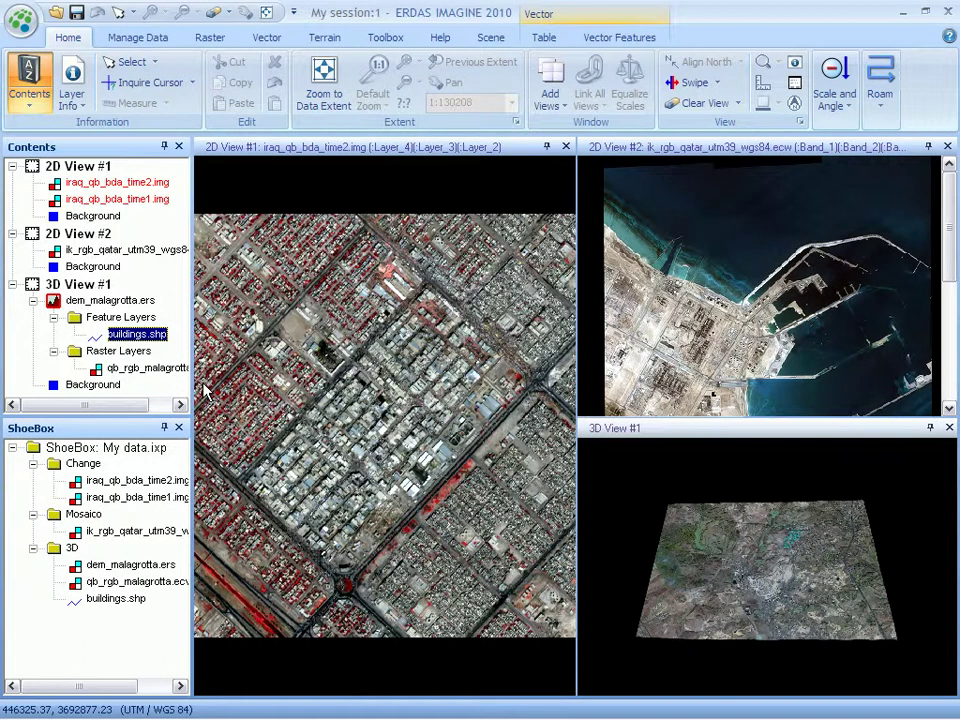
# - Restore the interface layout to the factory default settings to clear the loaded views and ShoeBox
pyautogui.click(20, 24)
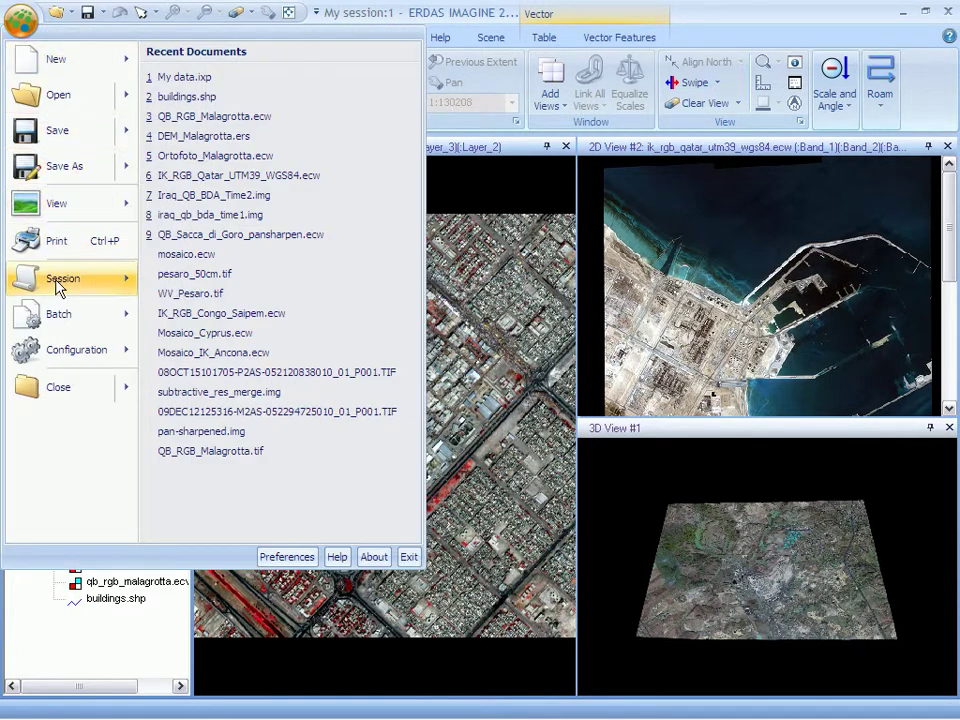
pyautogui.moveTo(85, 288)
pyautogui.click(238, 435)
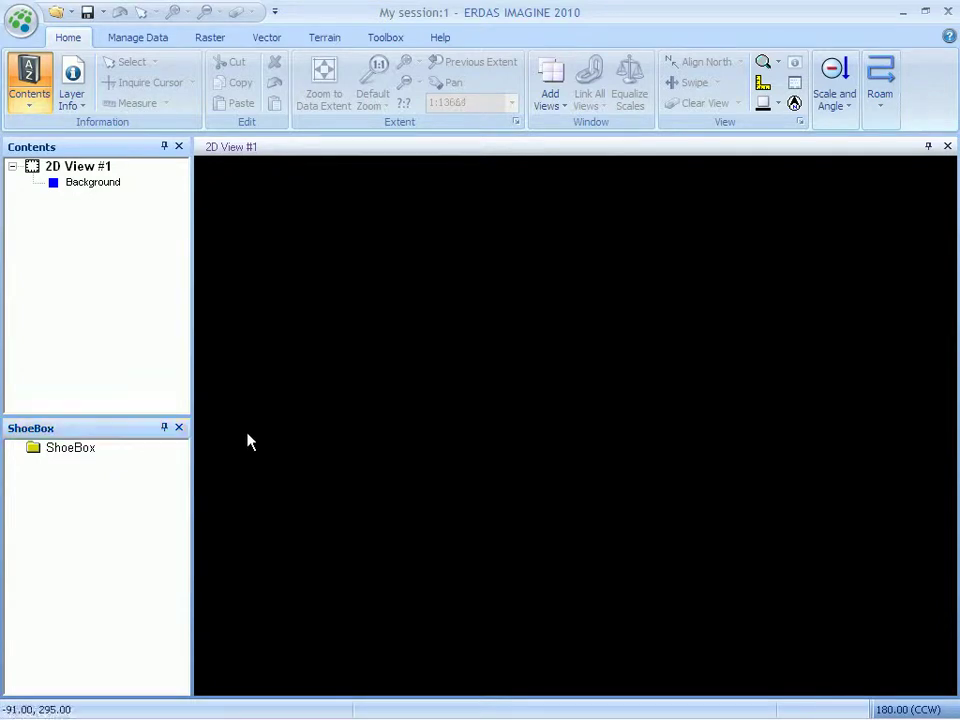
# - Open the saved My data.ixp file in the empty ShoeBox from the Demo_Live_ERDAS_2010 folder
pyautogui.rightClick(78, 456)
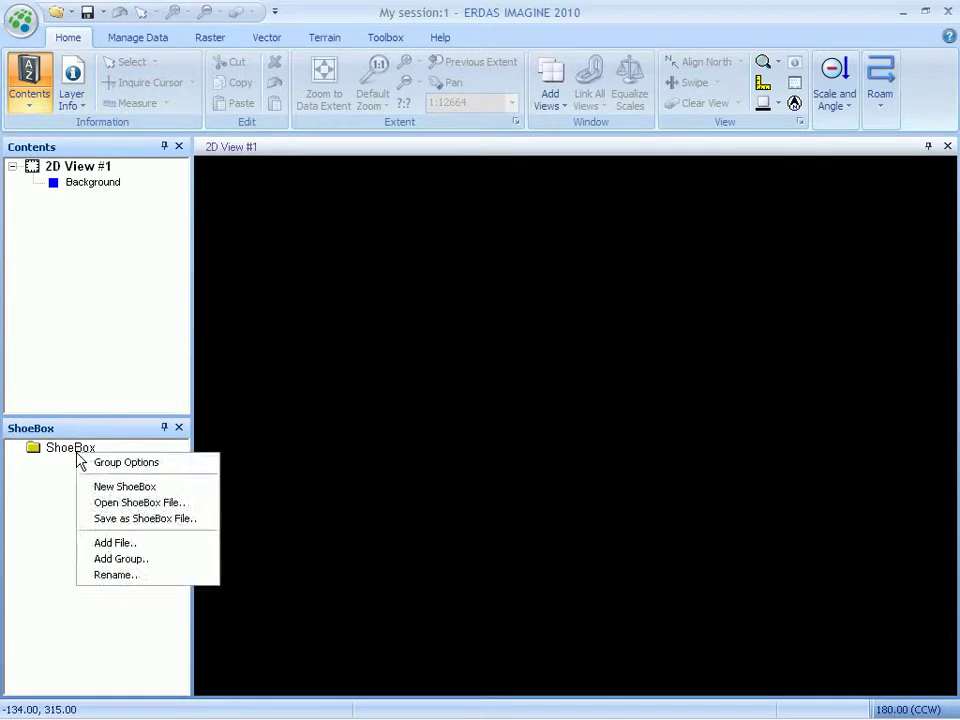
pyautogui.click(88, 506)
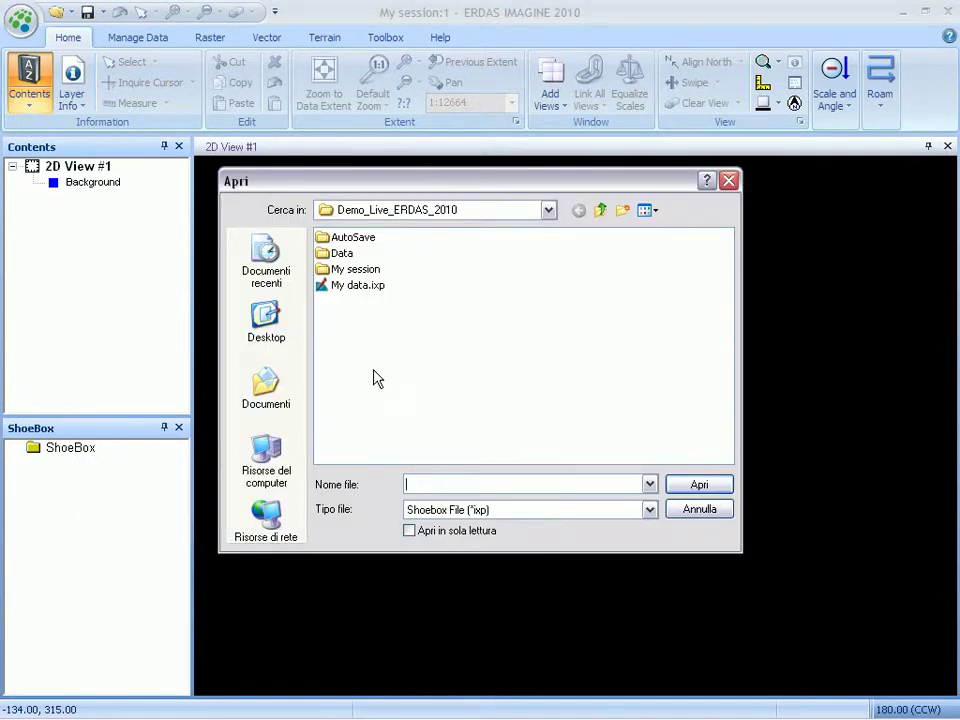
pyautogui.click(356, 287)
pyautogui.doubleClick(356, 287)
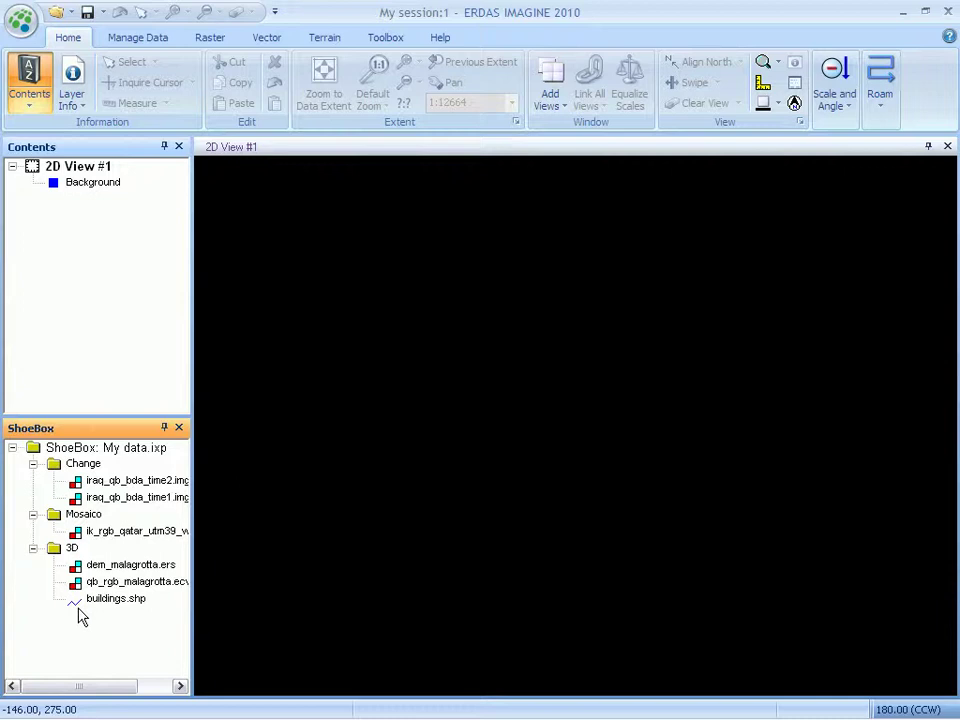
# - Load iraq_qb_bda_time2.img from the Change group of the ShoeBox into 2D View #1 and fit it to the data extent
pyautogui.click(138, 482)
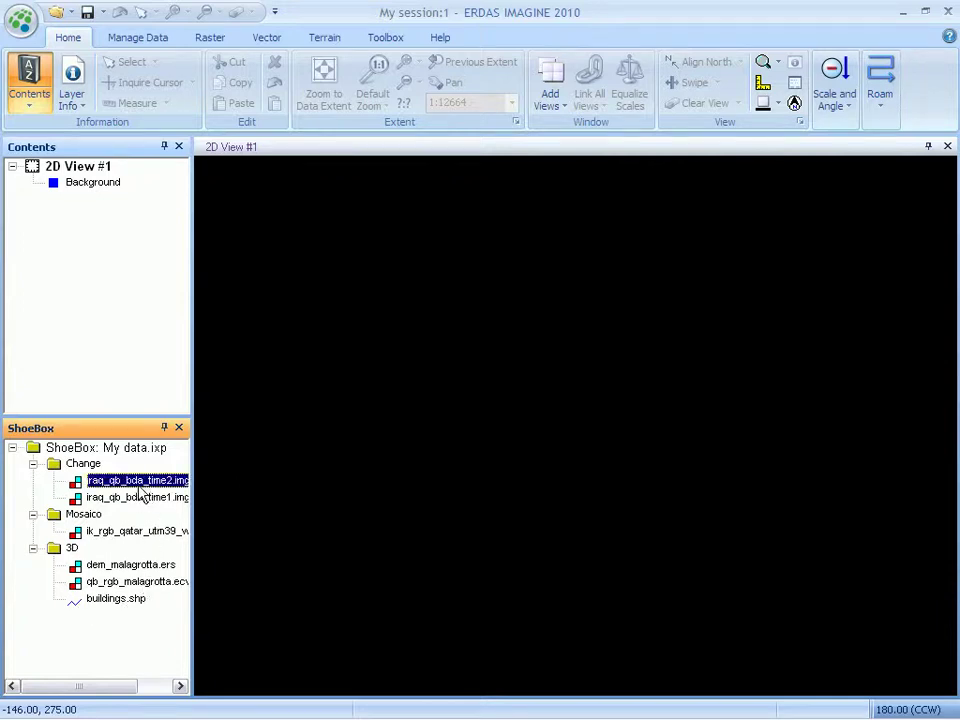
pyautogui.moveTo(313, 478); pyautogui.dragTo(446, 445)
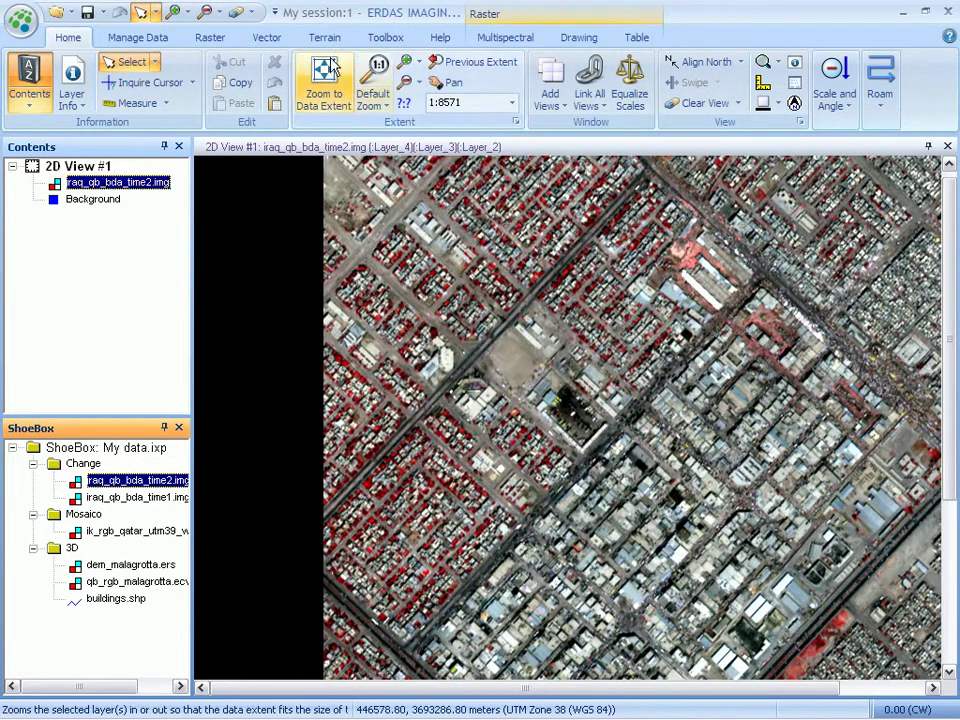
pyautogui.click(323, 76)
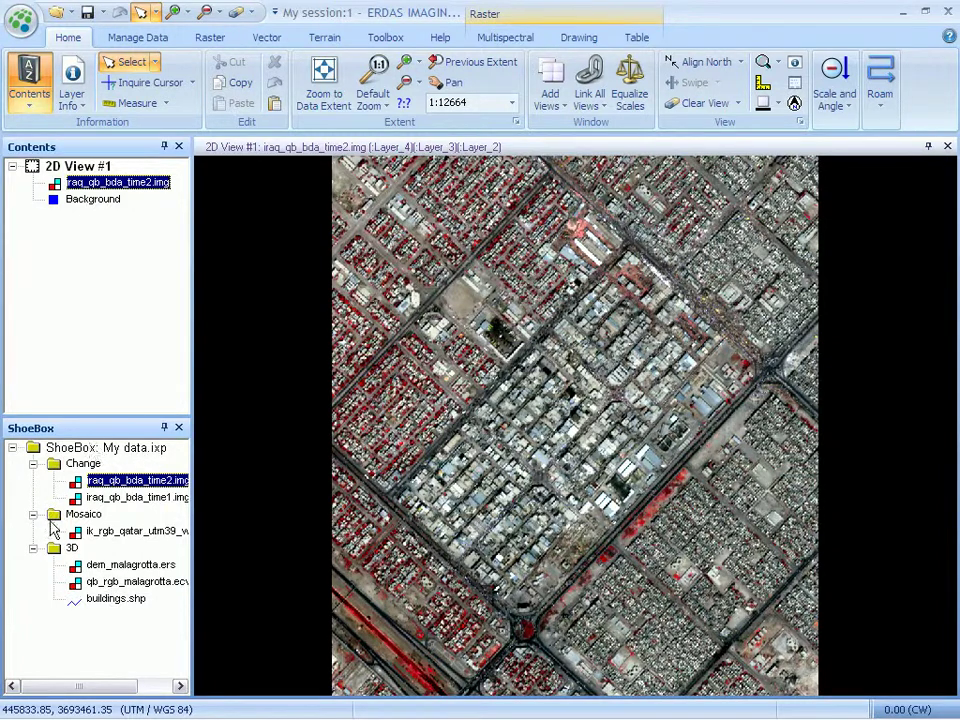
# - Reset the interface to its factory default layout again, emptying 2D View #1 and the ShoeBox
pyautogui.click(17, 30)
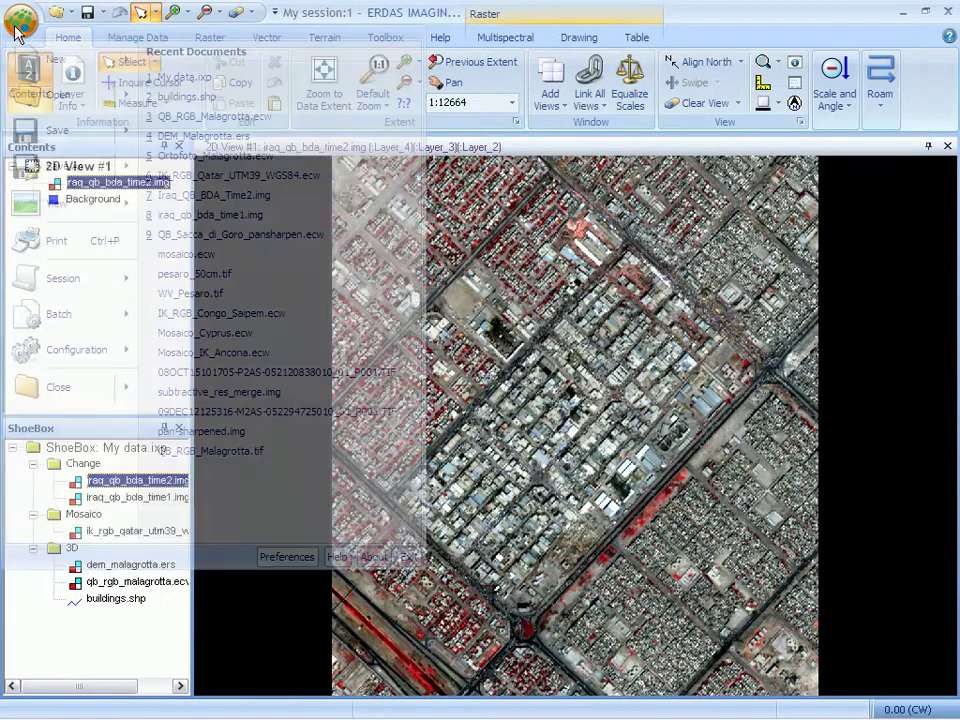
pyautogui.moveTo(66, 289)
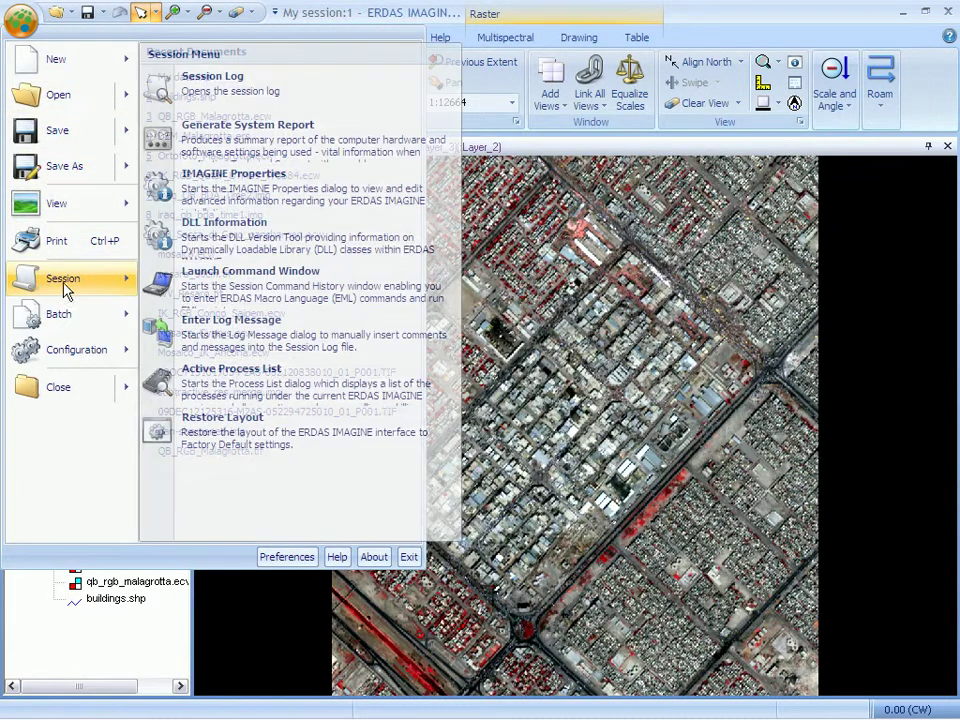
pyautogui.click(199, 436)
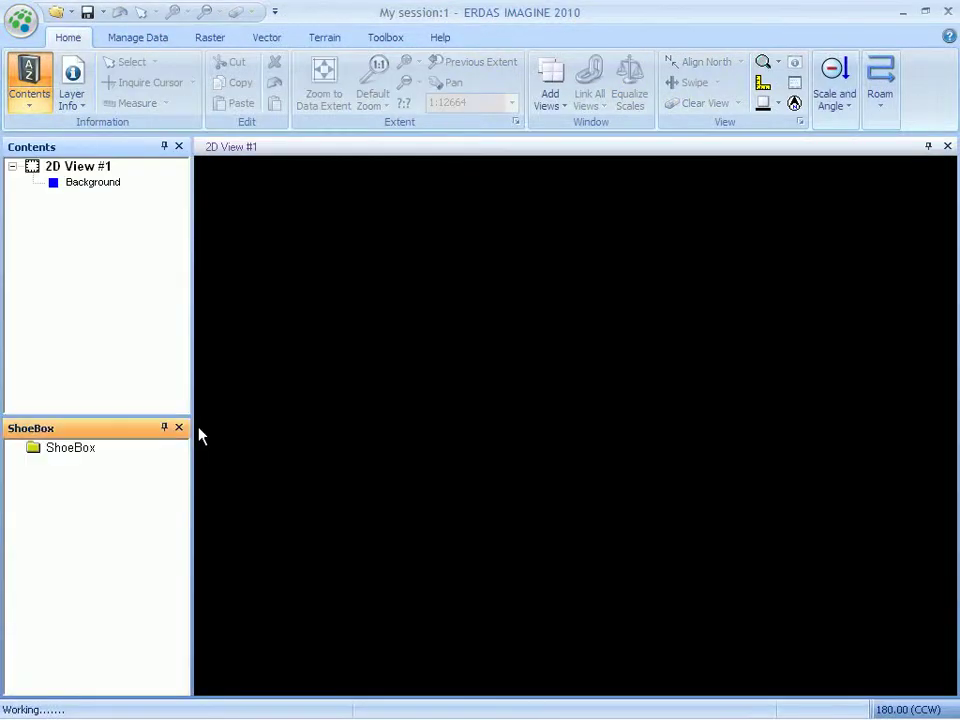
# - Reopen the ShoeBox file My data.ixp through the application's list of file types that can be opened
pyautogui.click(22, 28)
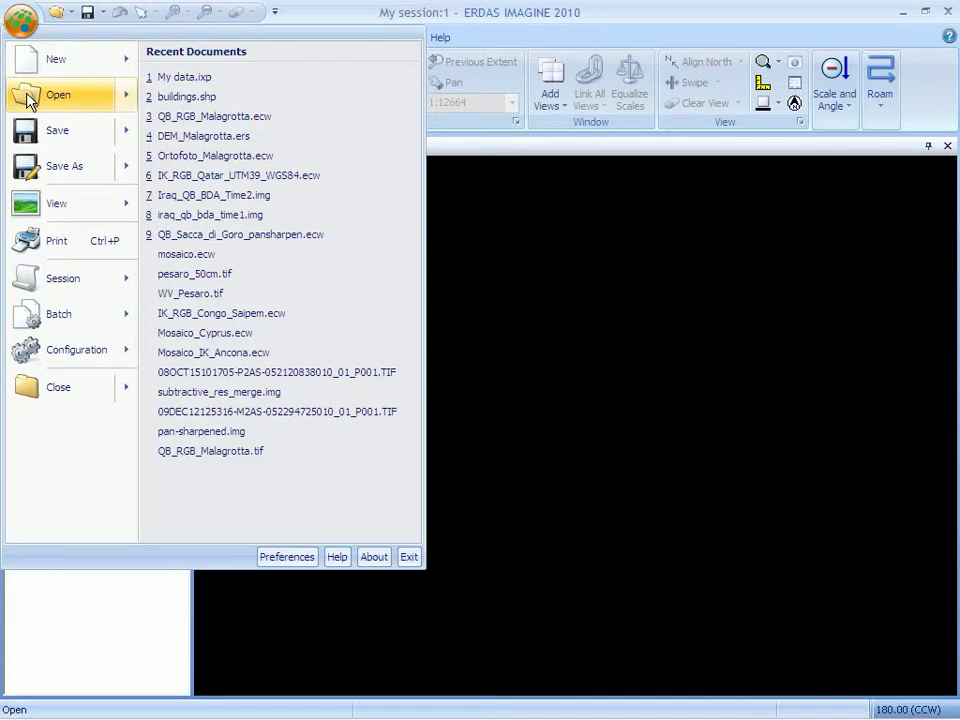
pyautogui.moveTo(64, 97)
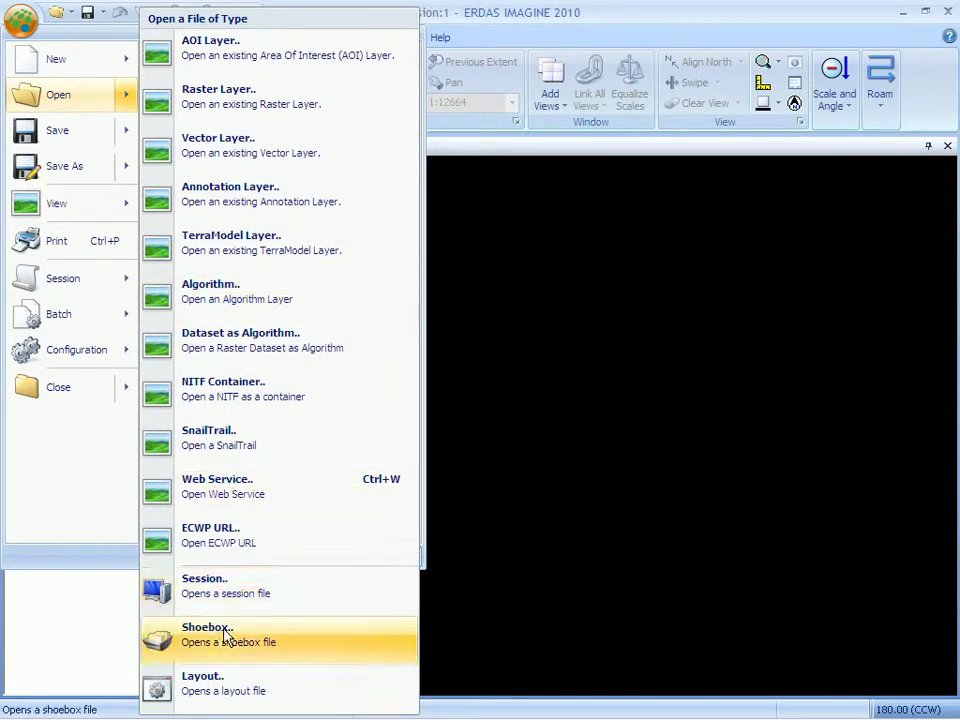
pyautogui.click(227, 640)
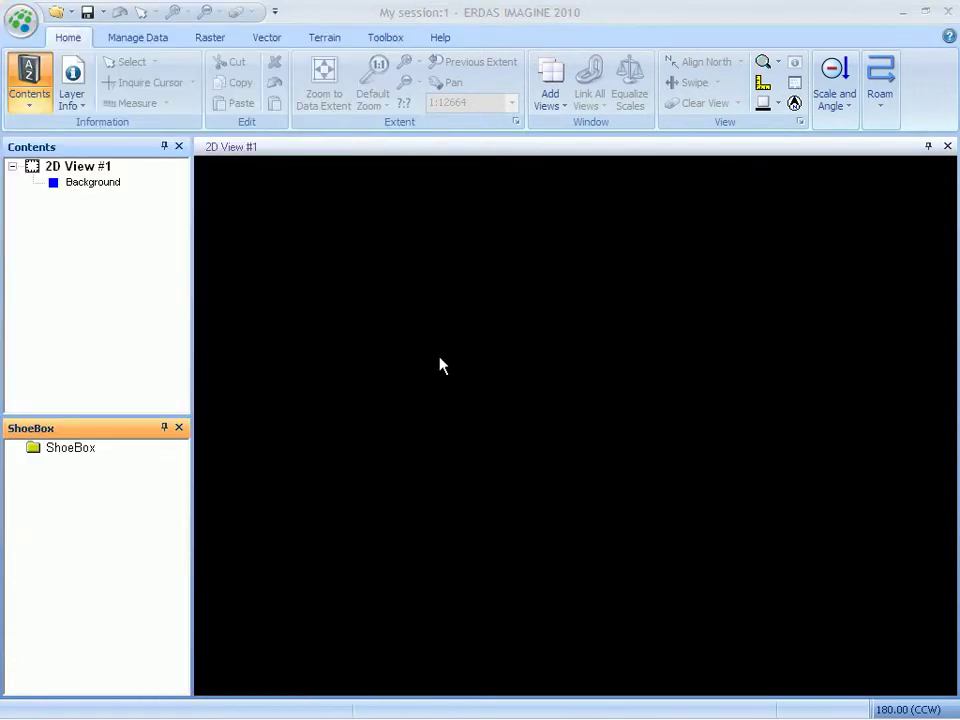
pyautogui.doubleClick(364, 296)
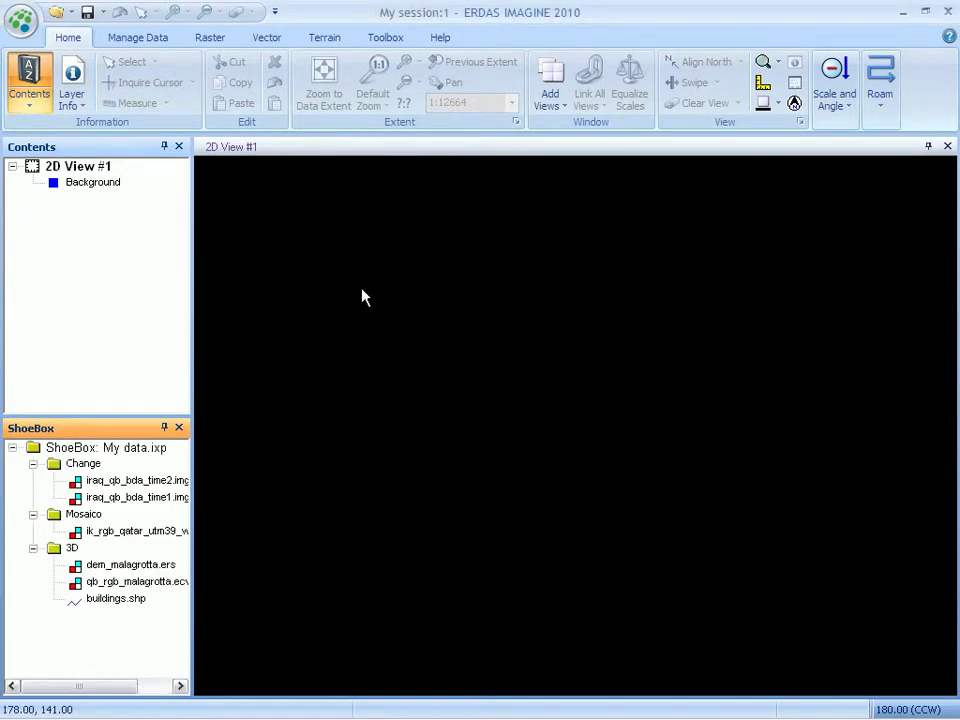
# - Load the ik_rgb_qatar_utm39_wgs84.ecw mosaic from the Mosaico group into 2D View #1 and fit it to the data extent
pyautogui.click(131, 535)
pyautogui.moveTo(133, 540); pyautogui.dragTo(536, 484)
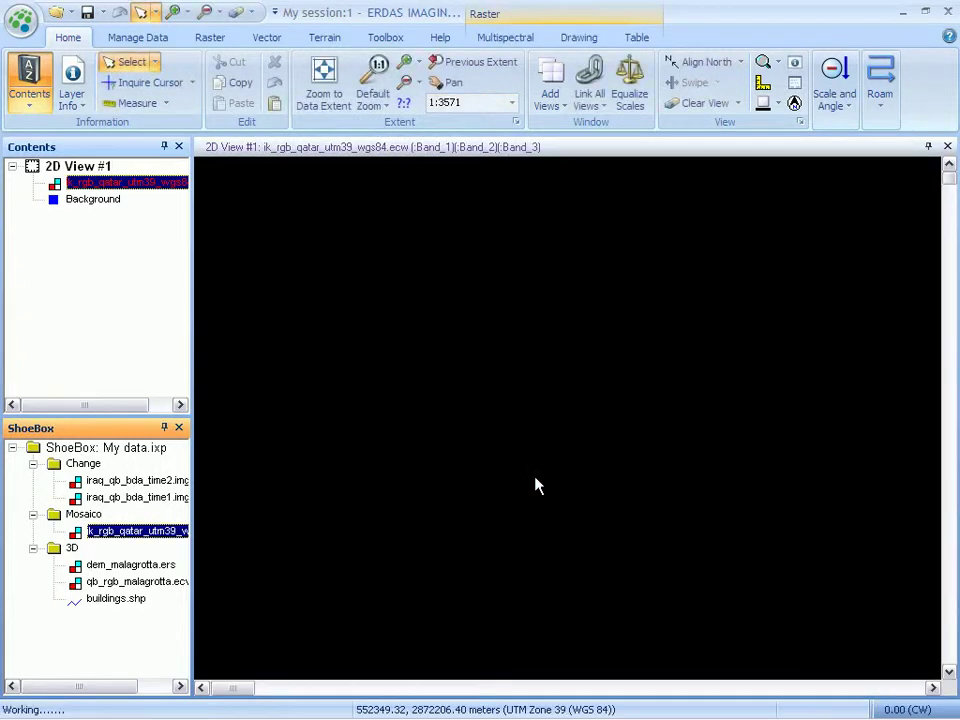
pyautogui.click(327, 94)
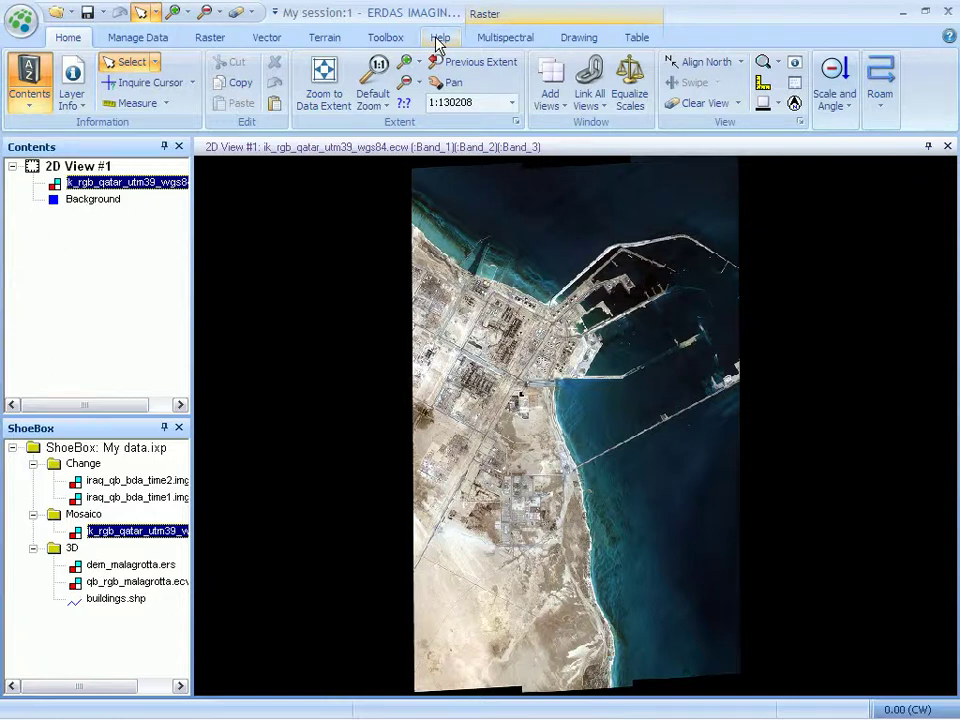
# - Open the layout file My_Workflow.ixw from the Demo_Live_ERDAS_2010 folder and display the custom My Workflow tools
pyautogui.click(27, 27)
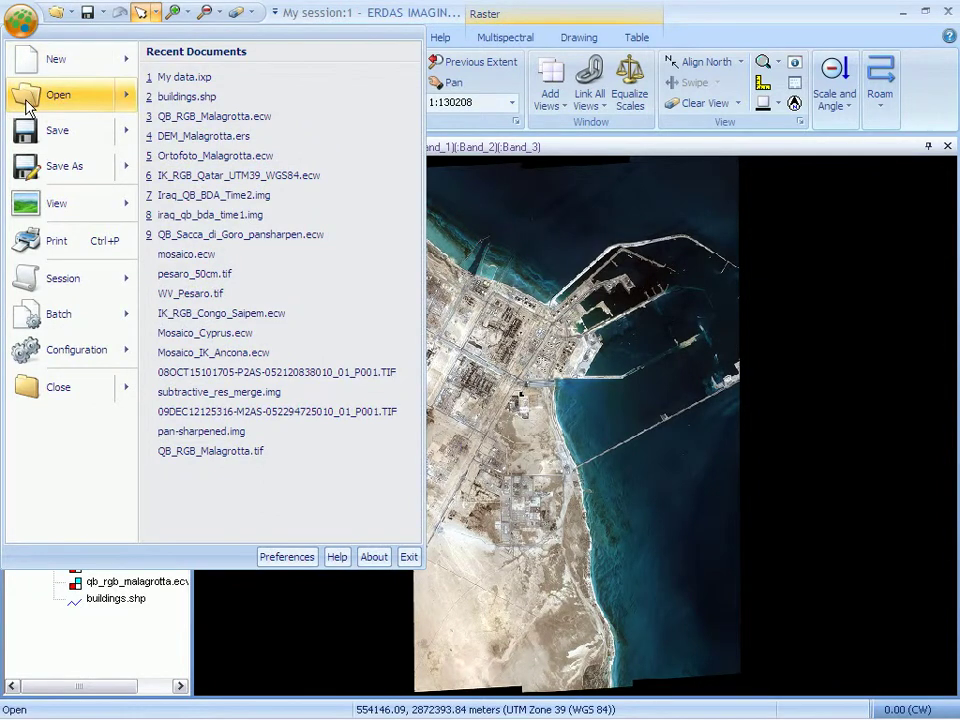
pyautogui.moveTo(27, 105)
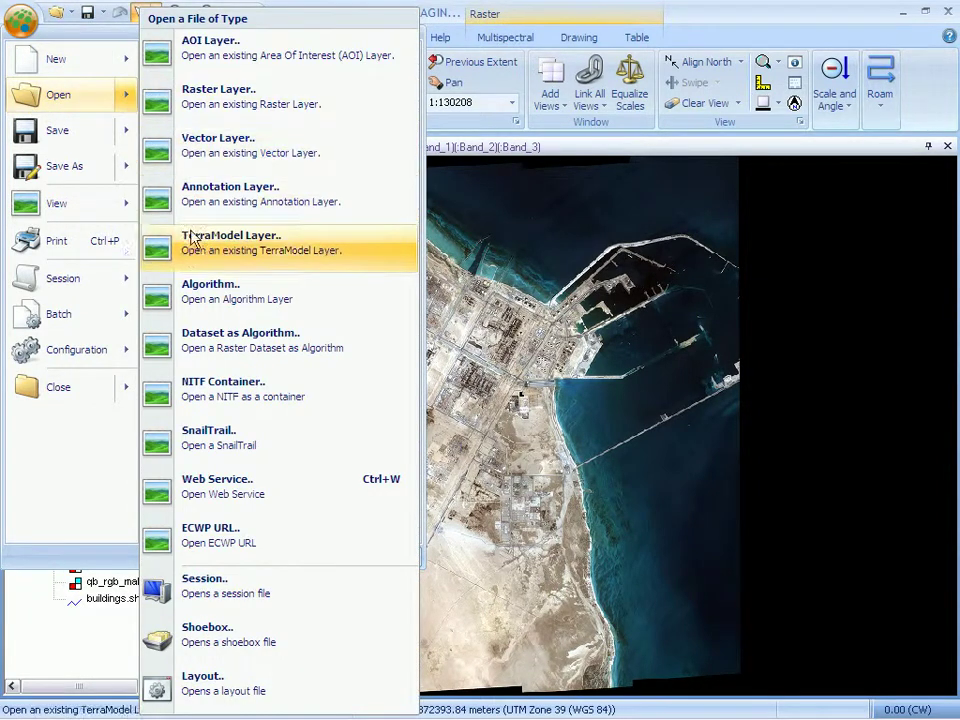
pyautogui.click(212, 688)
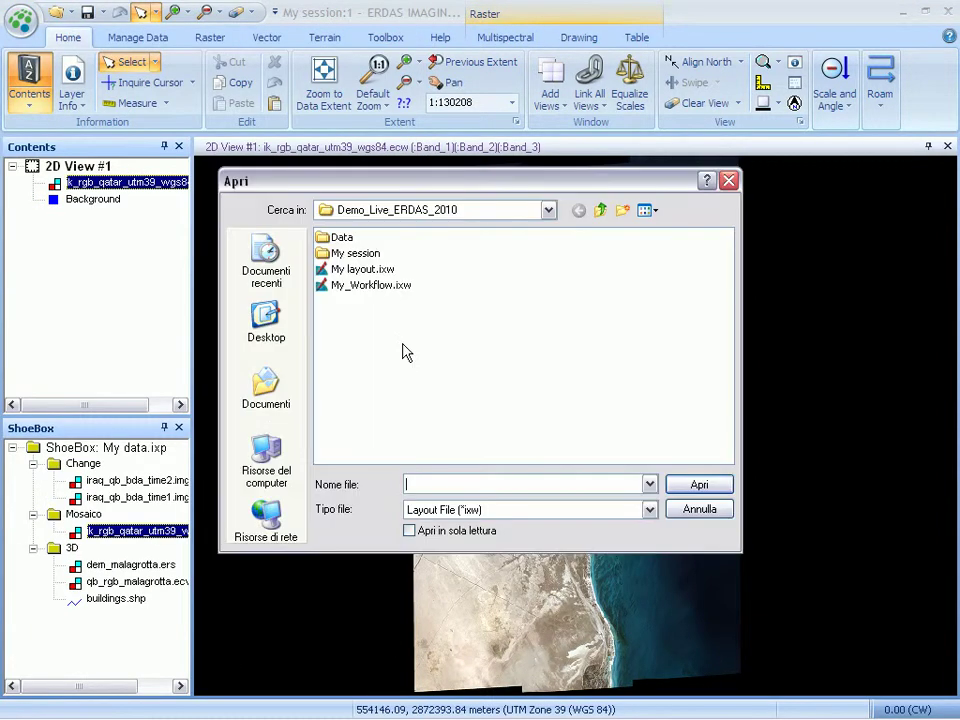
pyautogui.doubleClick(360, 286)
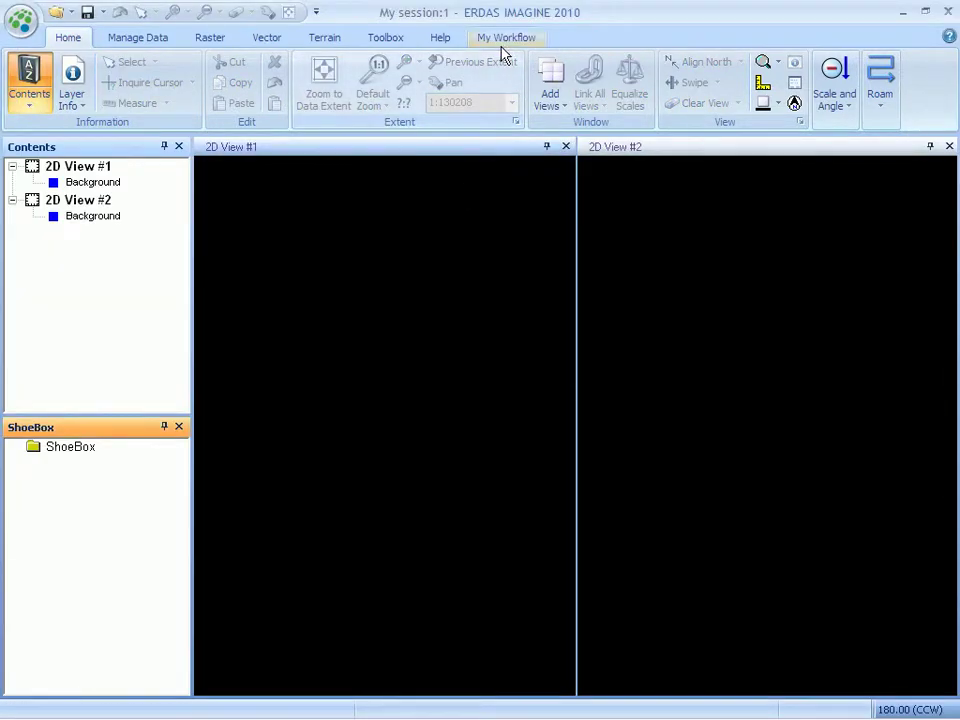
pyautogui.click(507, 42)
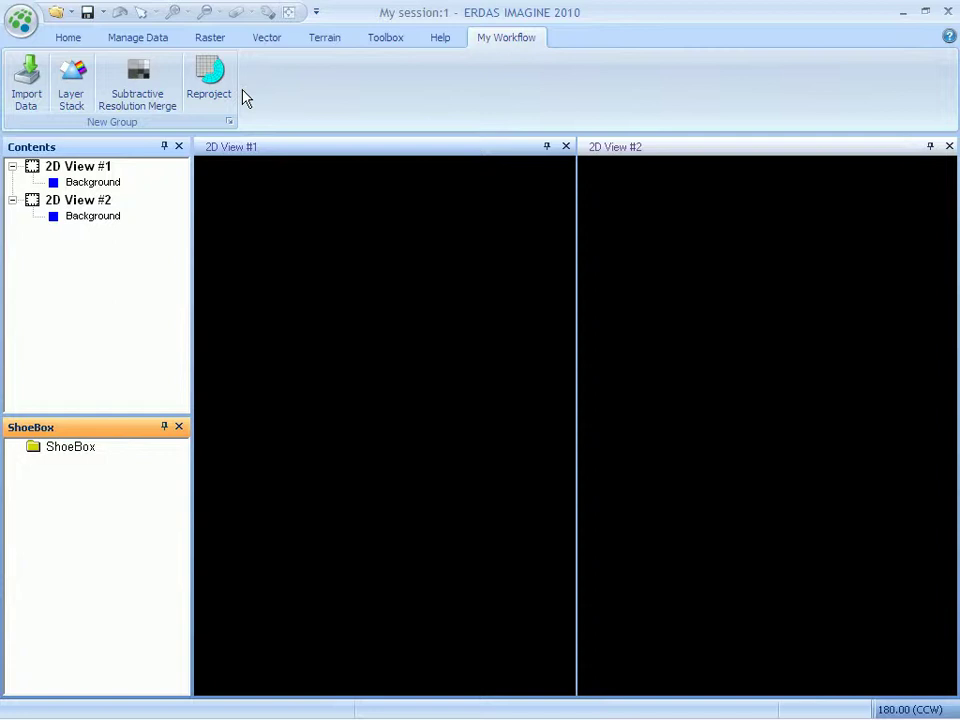
# - Close 2D View #2 and open the ShoeBox file My data.ixp from the Demo_Live_ERDAS_2010 folder
pyautogui.click(949, 146)
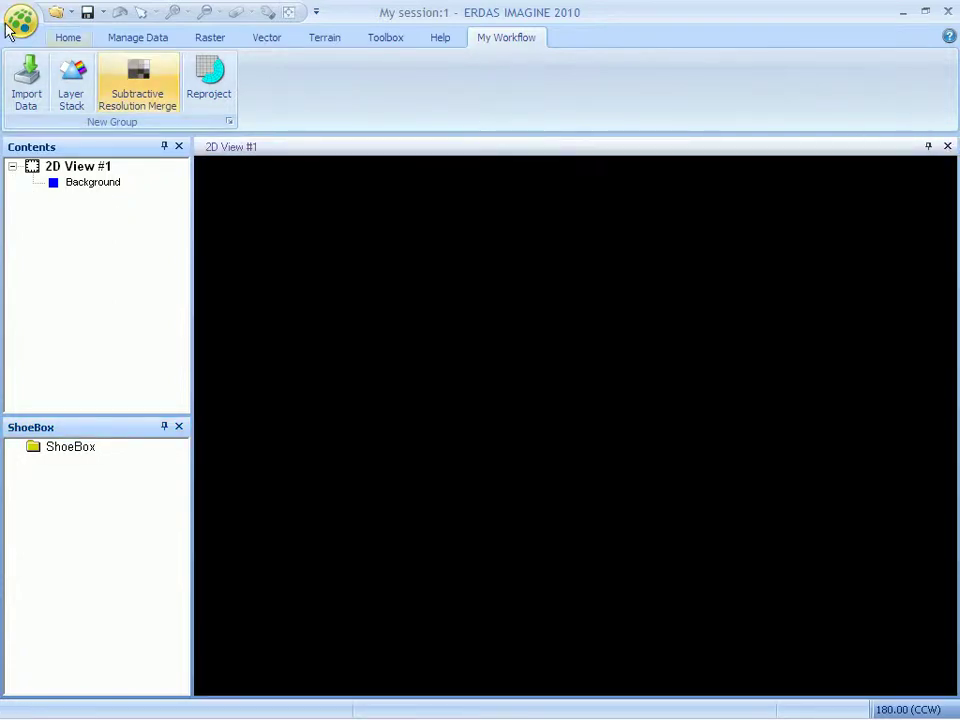
pyautogui.click(19, 24)
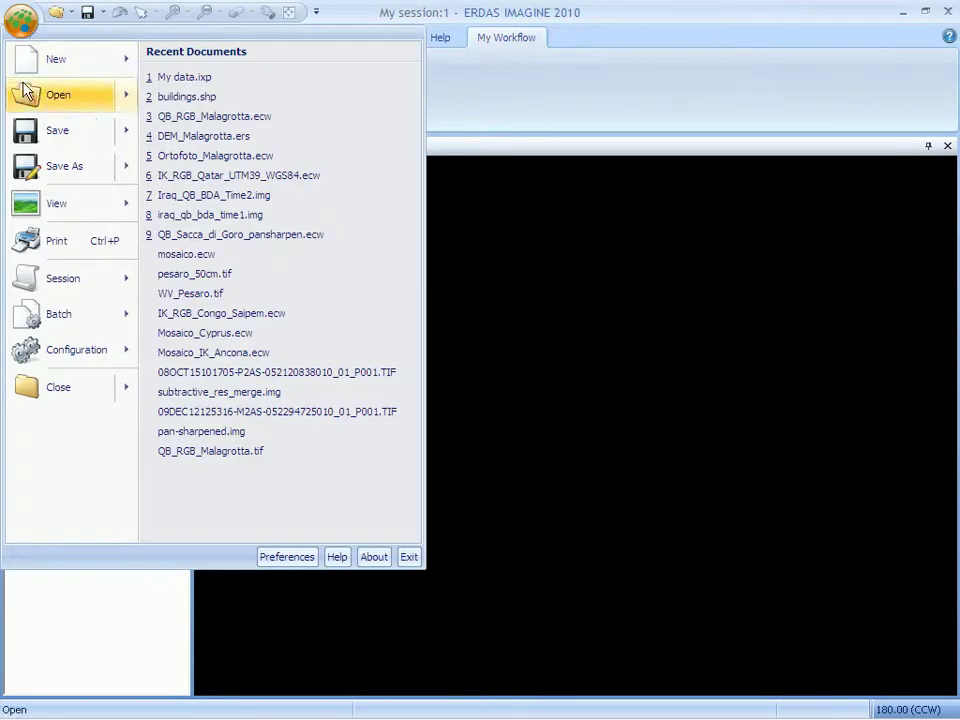
pyautogui.moveTo(24, 92)
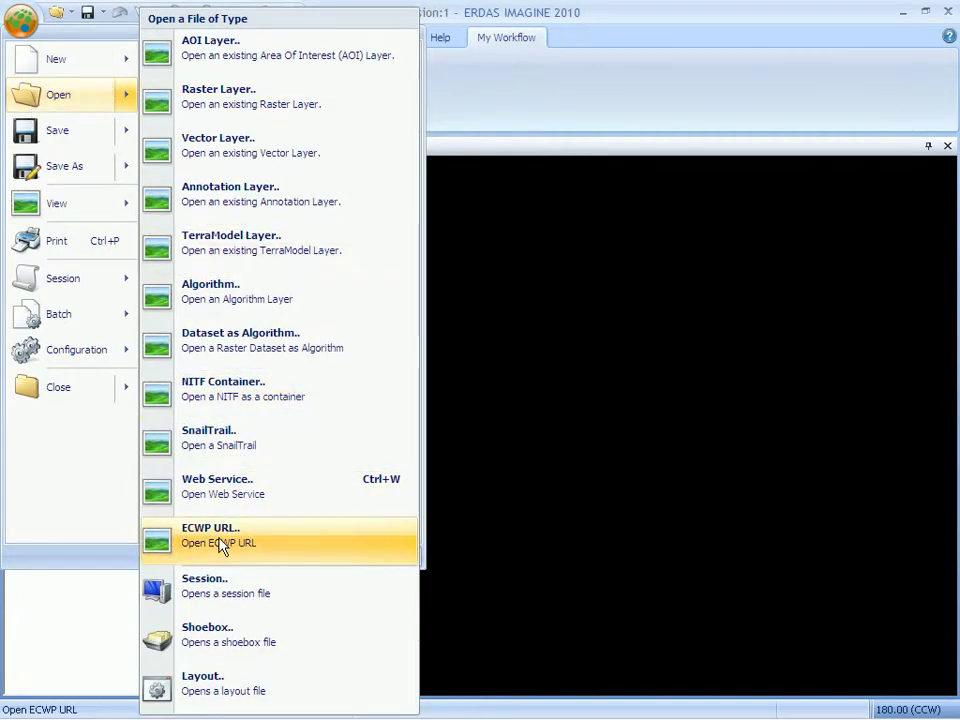
pyautogui.click(206, 636)
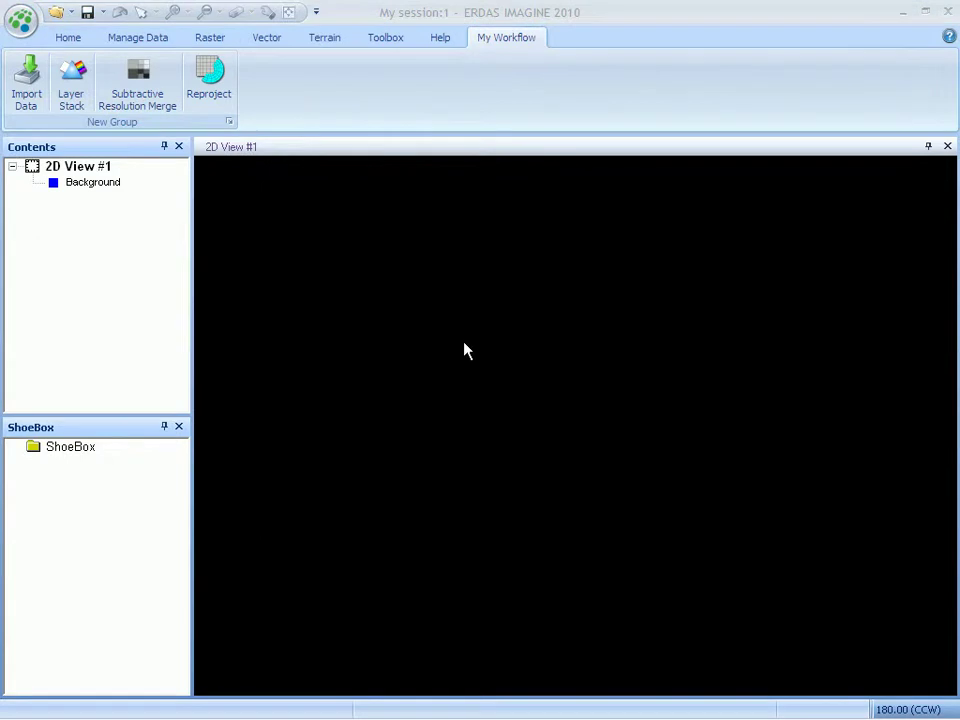
pyautogui.doubleClick(348, 274)
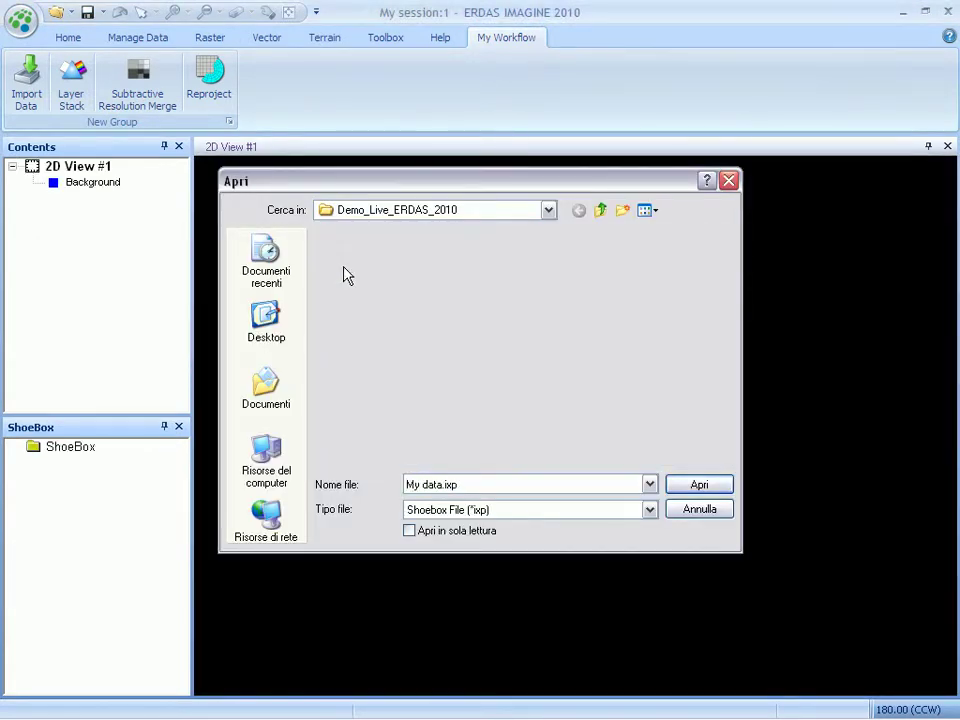
# - Display ik_rgb_qatar_utm39_wgs84.ecw from the ShoeBox's Mosaico group in 2D View #1 and zoom to the data extent
pyautogui.moveTo(132, 534); pyautogui.dragTo(434, 497)
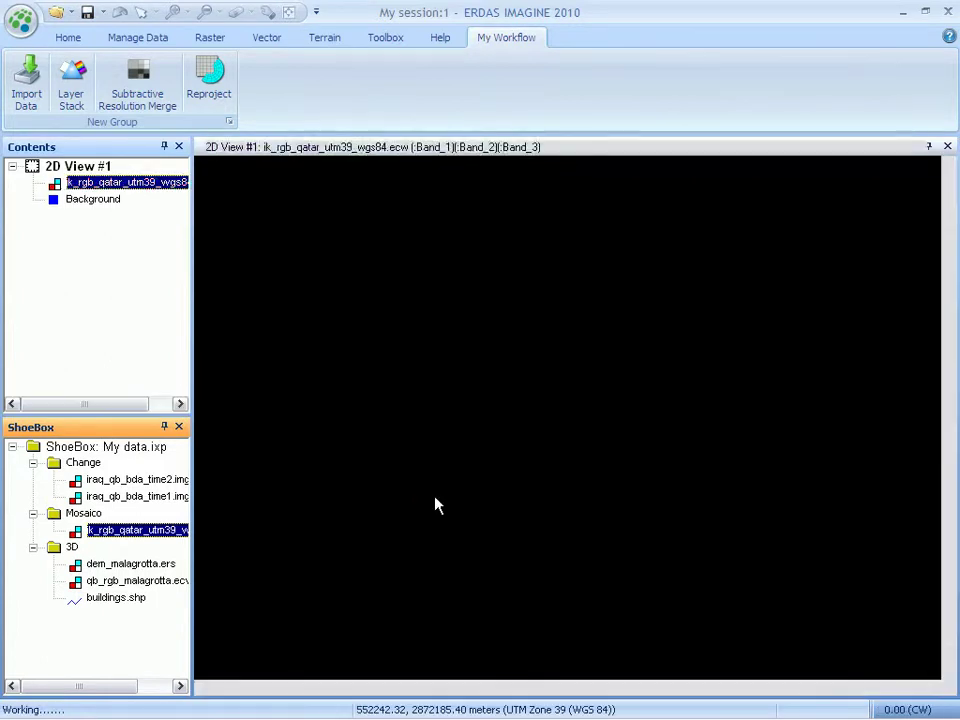
pyautogui.click(66, 40)
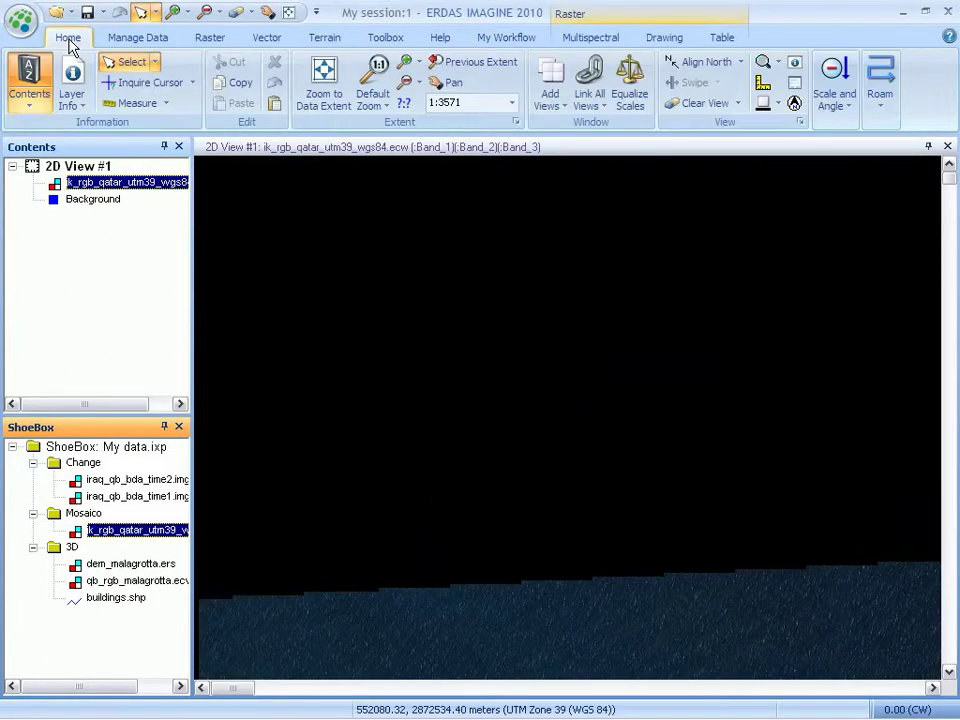
pyautogui.click(326, 86)
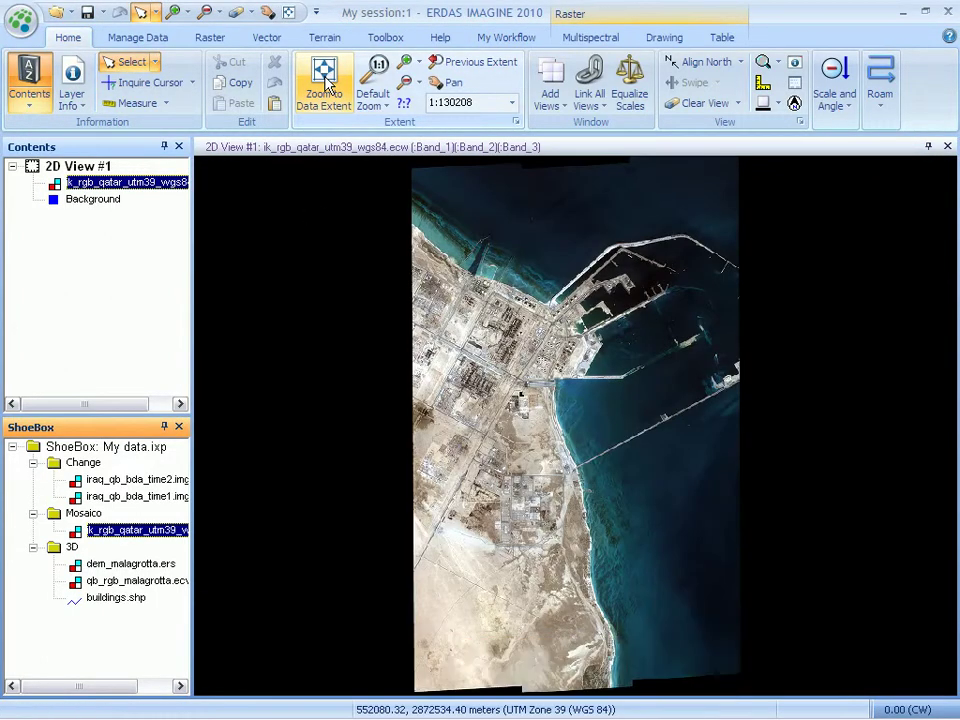